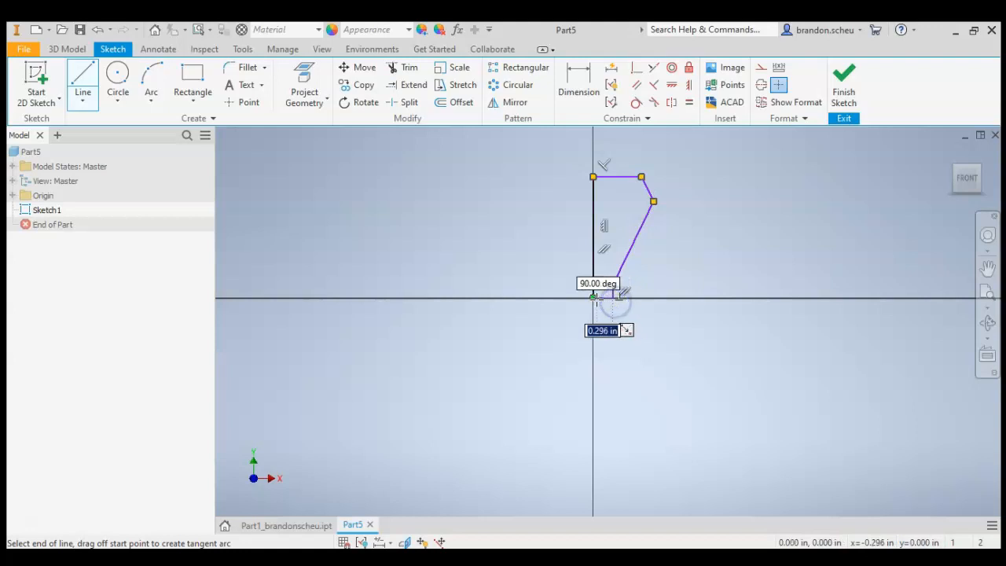
- Dimension the bottom horizontal edge of the profile as 0.25 in from the vertical axis line
{"action": "left_click", "coordinate": [570, 80]}
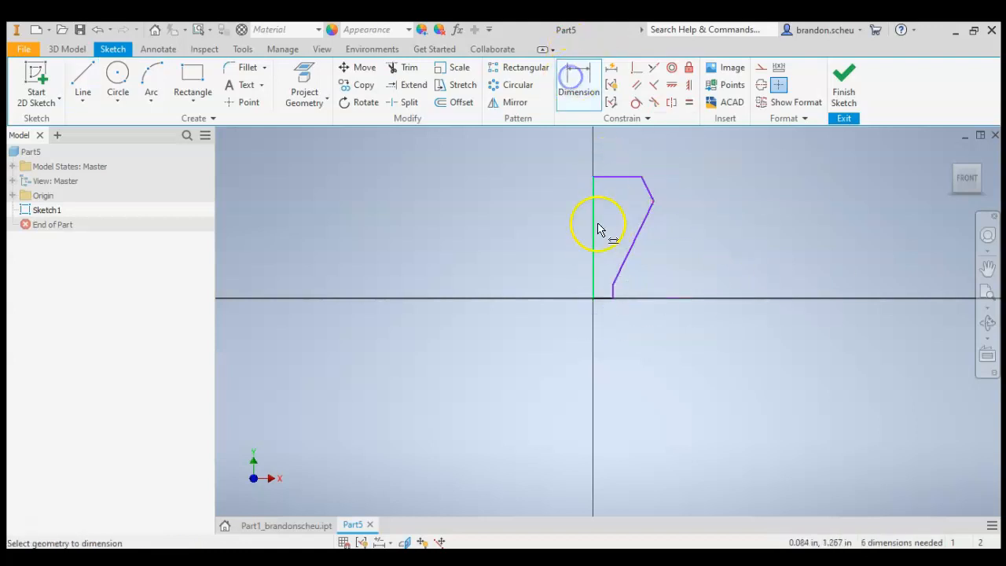
{"action": "scroll", "coordinate": [607, 299], "scroll_direction": "up", "scroll_amount": 5}
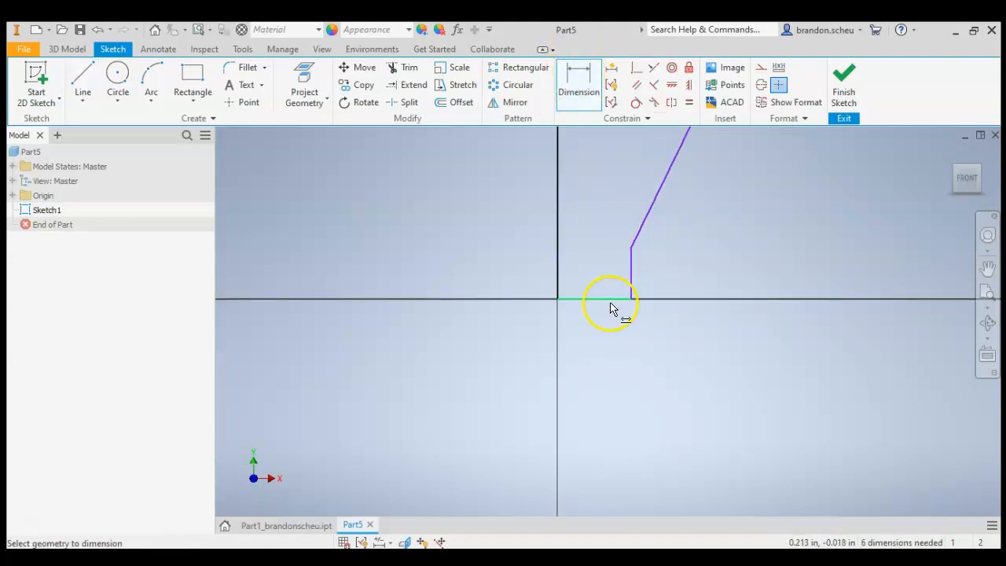
{"action": "left_click", "coordinate": [595, 360]}
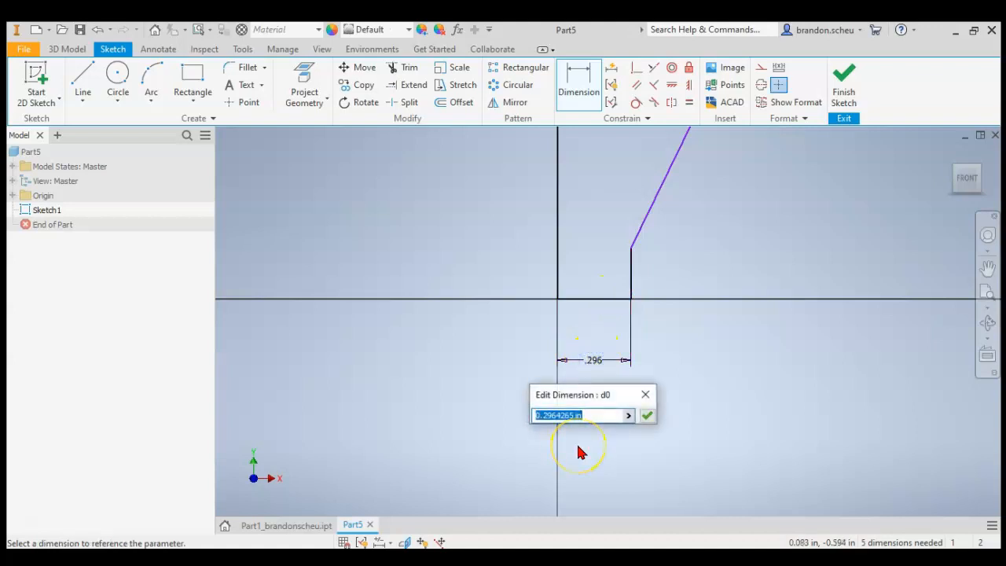
{"action": "key", "text": "Return"}
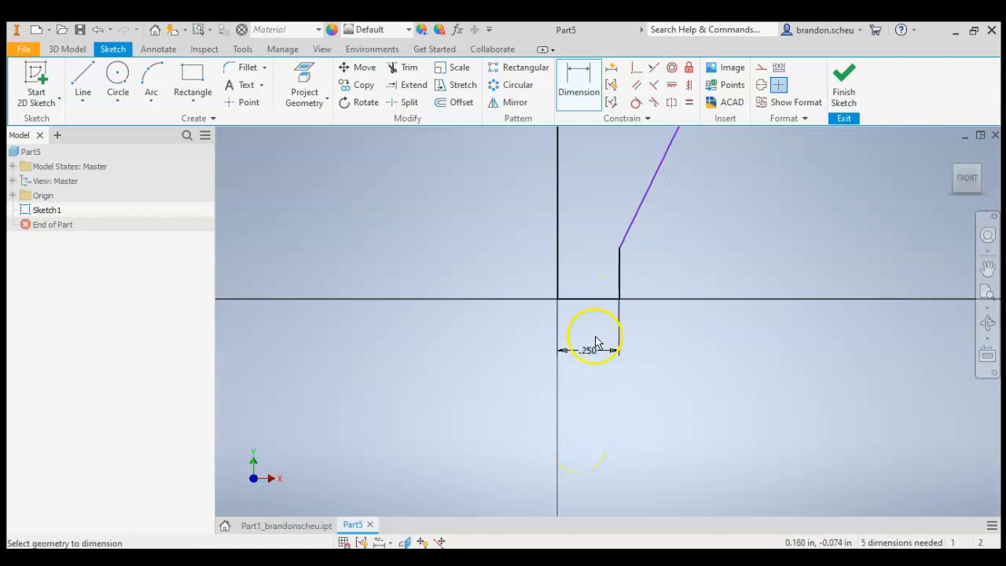
- Dimension the short vertical edge at the bottom of the profile as 0.25 in
{"action": "left_click", "coordinate": [674, 279]}
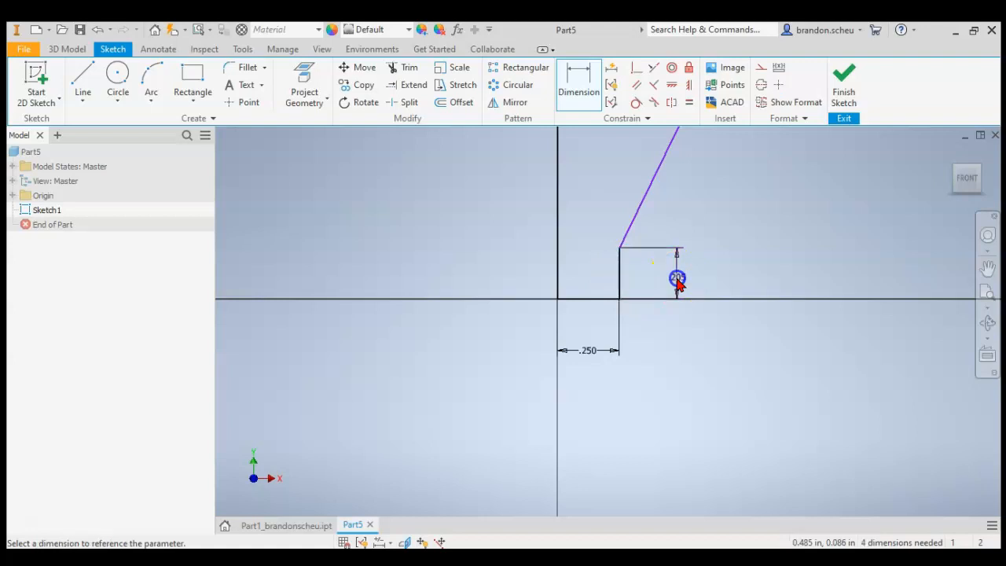
{"action": "type", "text": ".25"}
{"action": "key", "text": "Return"}
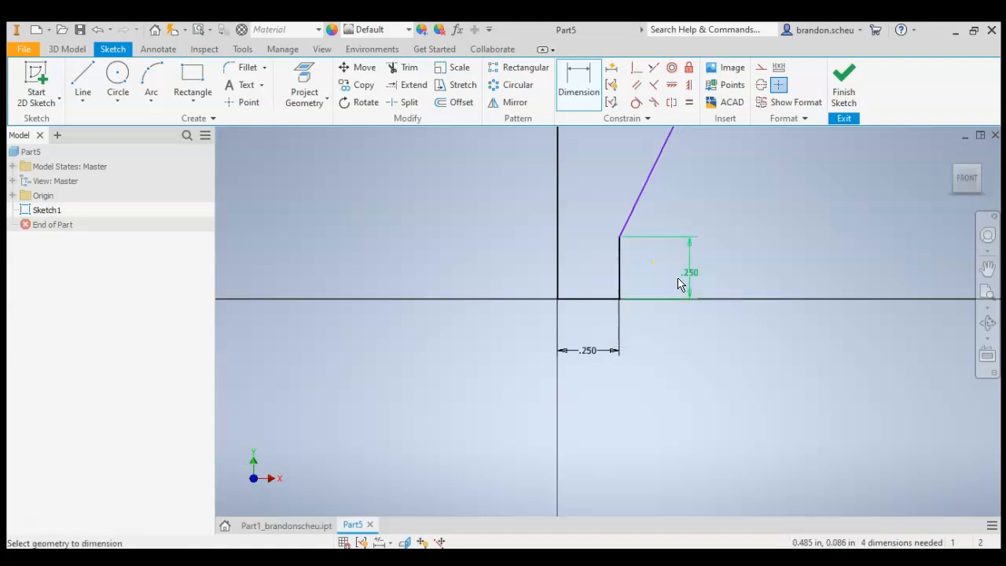
- Dimension the horizontal distance from the axis line to the upper outer corner as 1.25/2
{"action": "scroll", "coordinate": [751, 331], "scroll_direction": "down", "scroll_amount": 3}
{"action": "left_click", "coordinate": [757, 195]}
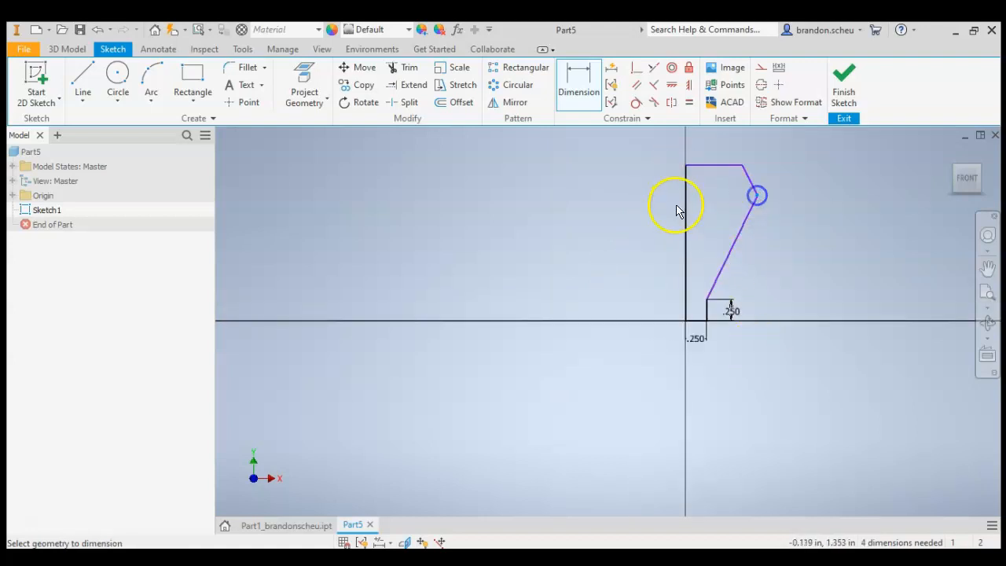
{"action": "left_click", "coordinate": [686, 215]}
{"action": "left_click", "coordinate": [555, 214]}
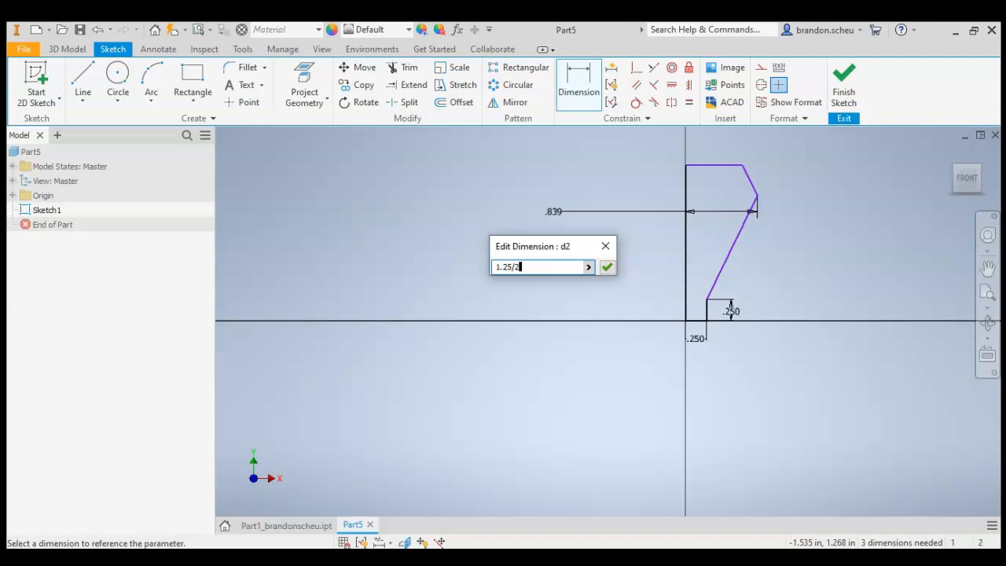
{"action": "key", "text": "Return"}
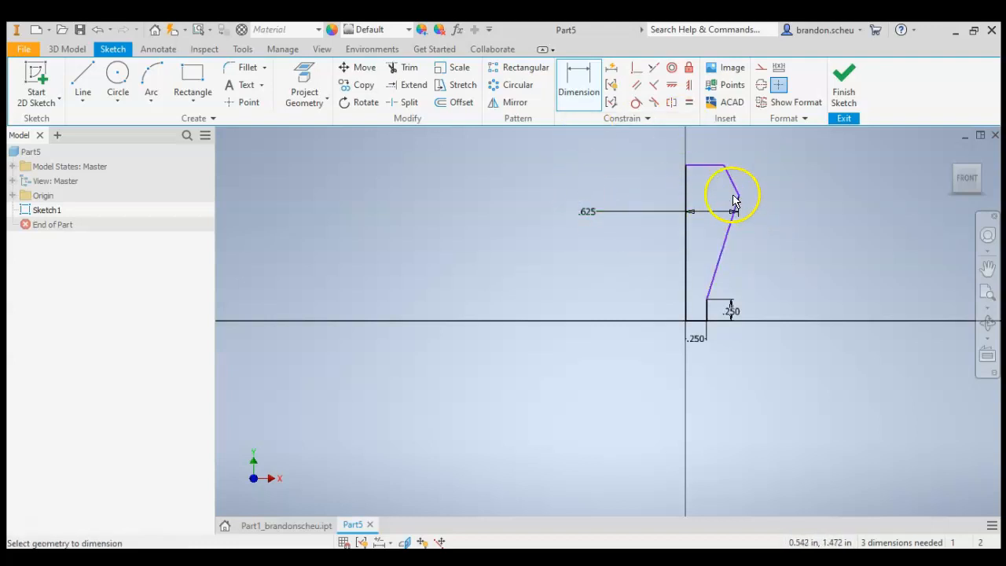
- Dimension the vertical distance from the origin to the upper outer corner as 1.5 in
{"action": "left_click", "coordinate": [742, 196]}
{"action": "left_click", "coordinate": [697, 323]}
{"action": "left_click", "coordinate": [782, 264]}
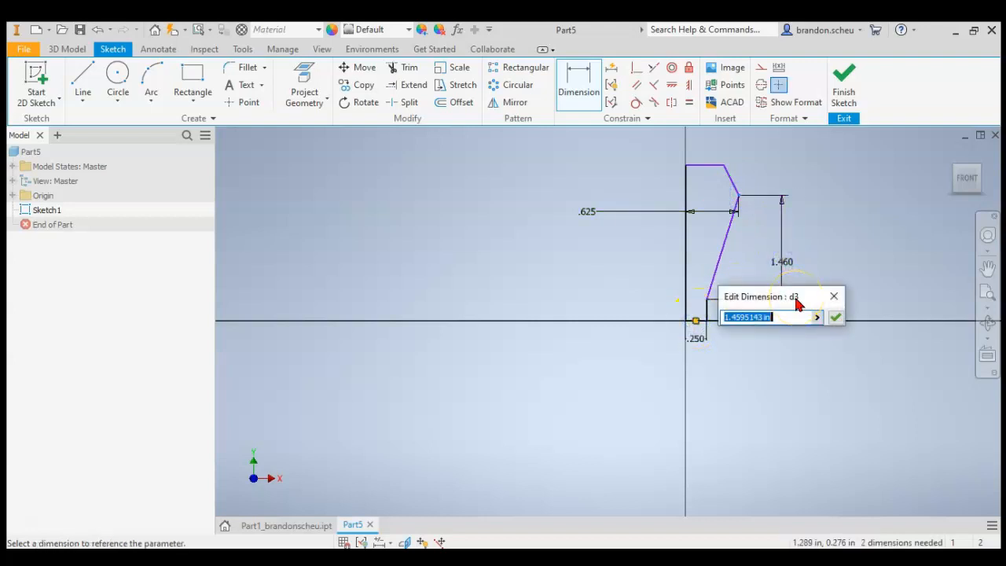
{"action": "key", "text": "Return"}
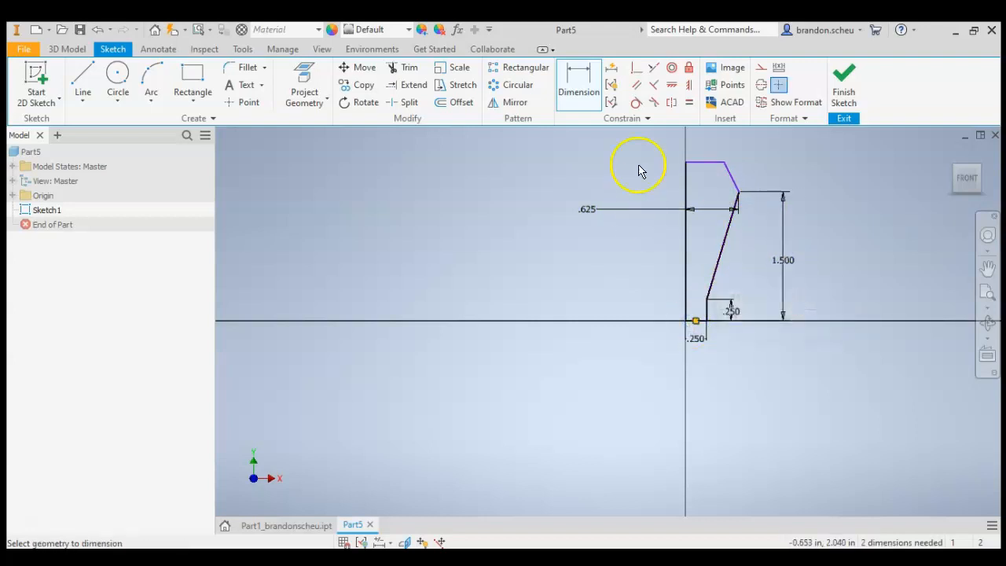
- Dimension the overall height of the profile along the axis line as 1.75 in
{"action": "left_click", "coordinate": [711, 164]}
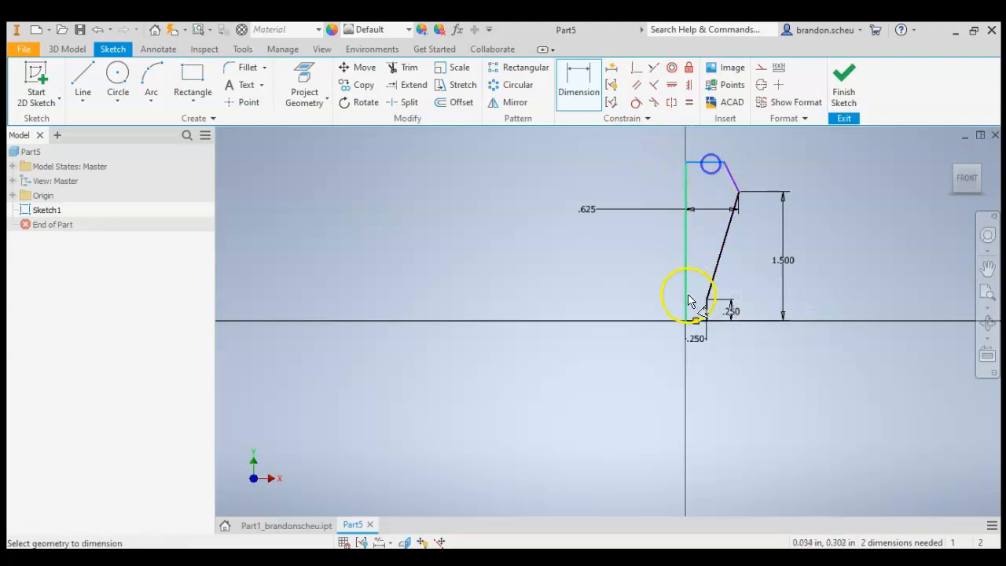
{"action": "left_click", "coordinate": [696, 322]}
{"action": "left_click", "coordinate": [848, 256]}
{"action": "type", "text": "1.7"}
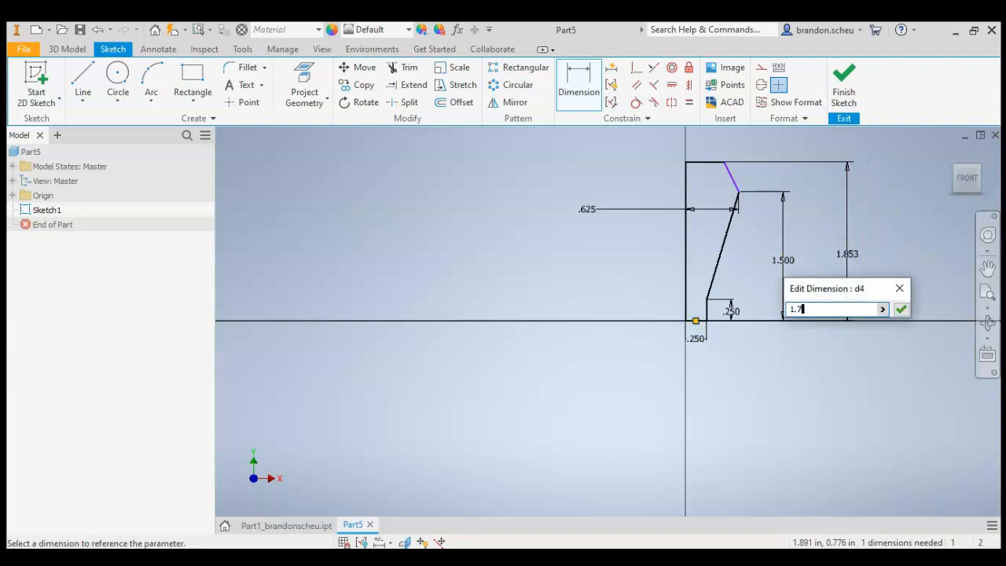
{"action": "type", "text": "5"}
{"action": "key", "text": "Return"}
- Draw a short vertical line upward from the upper outer corner of the tapered edge
{"action": "scroll", "coordinate": [738, 181], "scroll_direction": "up", "scroll_amount": 4}
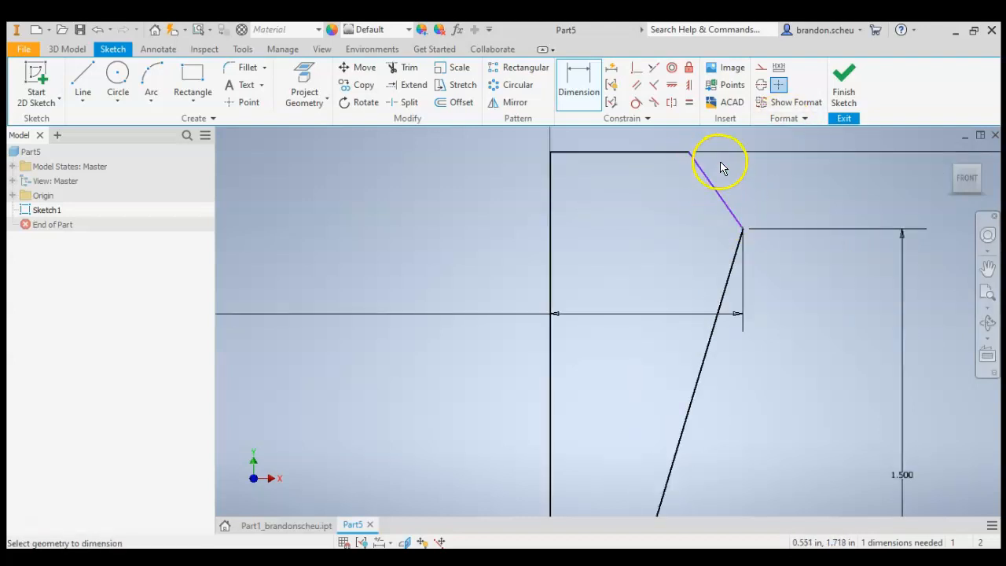
{"action": "left_click", "coordinate": [83, 75]}
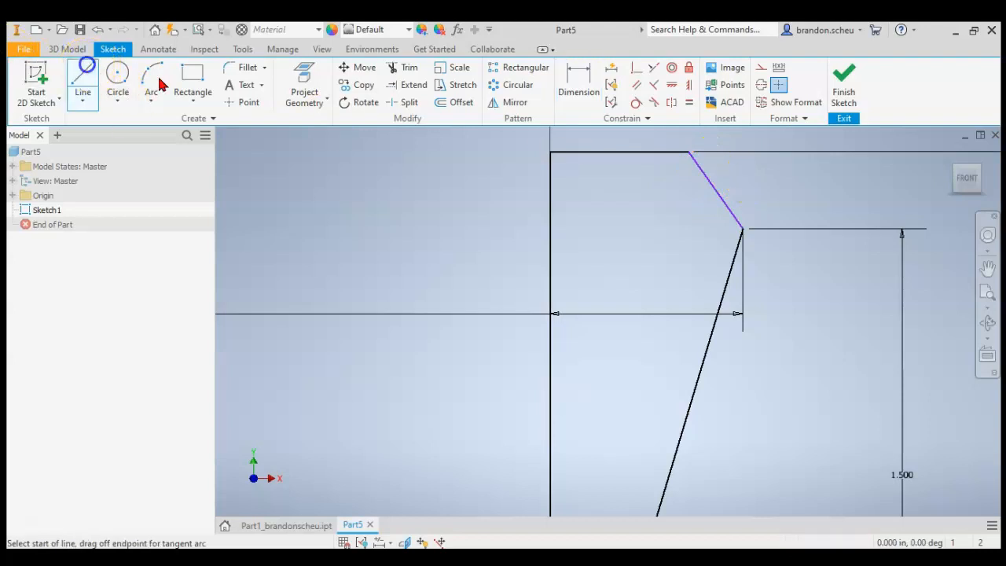
{"action": "left_click", "coordinate": [741, 229]}
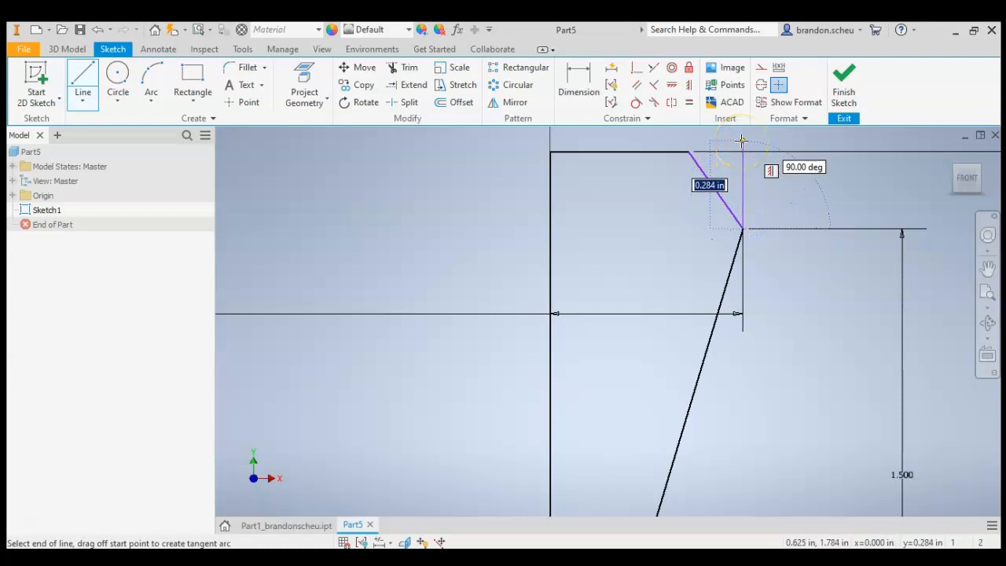
{"action": "left_click", "coordinate": [574, 85]}
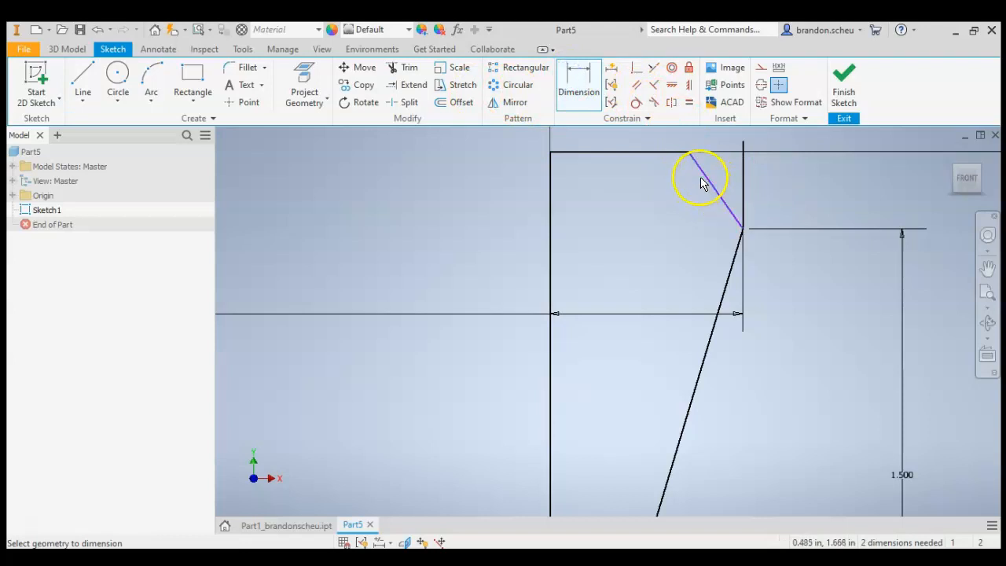
- Dimension the angle between the top chamfer edge and the new vertical line as 15 degrees
{"action": "left_click", "coordinate": [740, 172]}
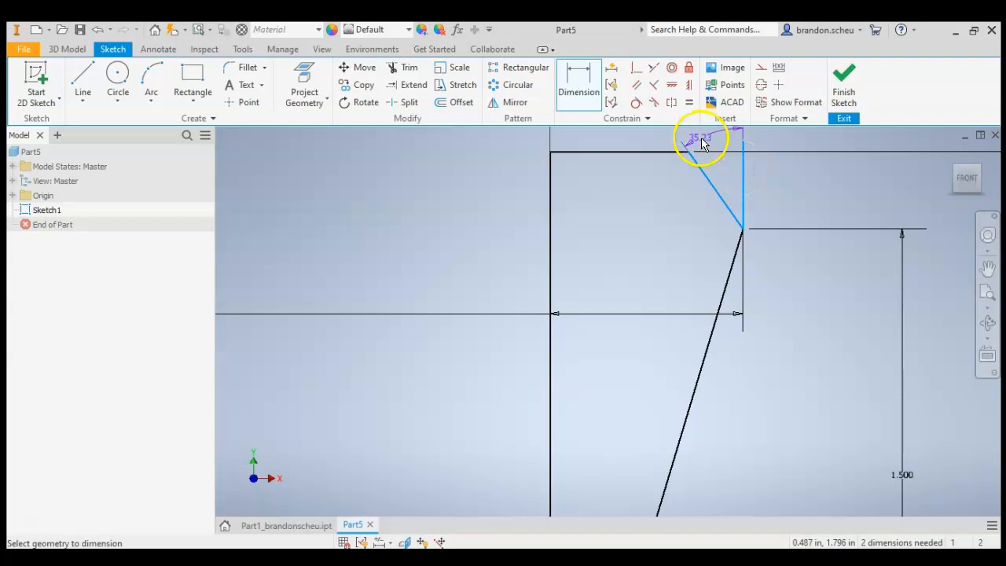
{"action": "left_click", "coordinate": [702, 141]}
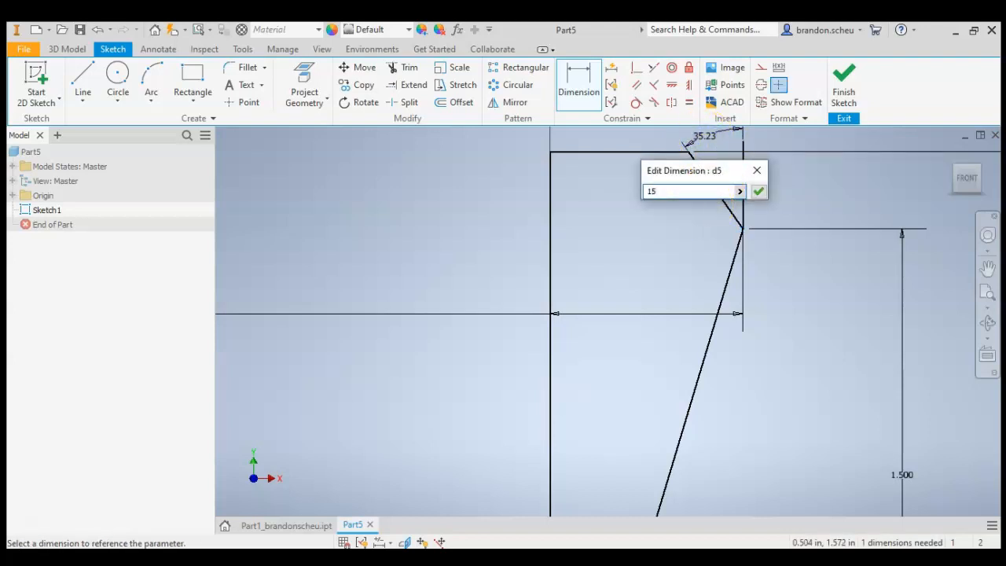
{"action": "key", "text": "Return"}
{"action": "scroll", "coordinate": [736, 275], "scroll_direction": "down", "scroll_amount": 5}
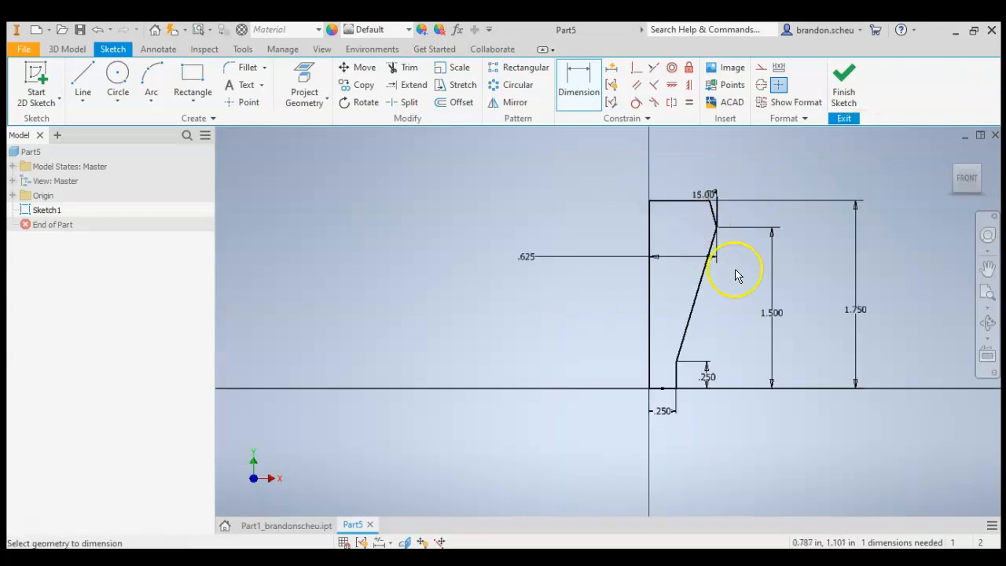
{"action": "scroll", "coordinate": [644, 390], "scroll_direction": "up", "scroll_amount": 5}
{"action": "scroll", "coordinate": [649, 365], "scroll_direction": "down", "scroll_amount": 4}
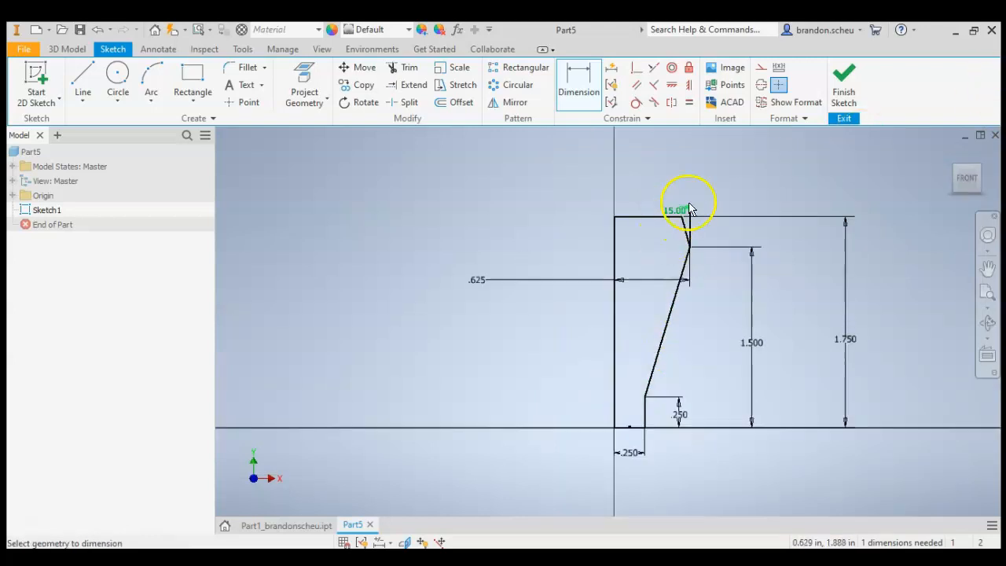
{"action": "scroll", "coordinate": [689, 209], "scroll_direction": "up", "scroll_amount": 3}
{"action": "key", "text": "Escape"}
{"action": "scroll", "coordinate": [478, 360], "scroll_direction": "down", "scroll_amount": 3}
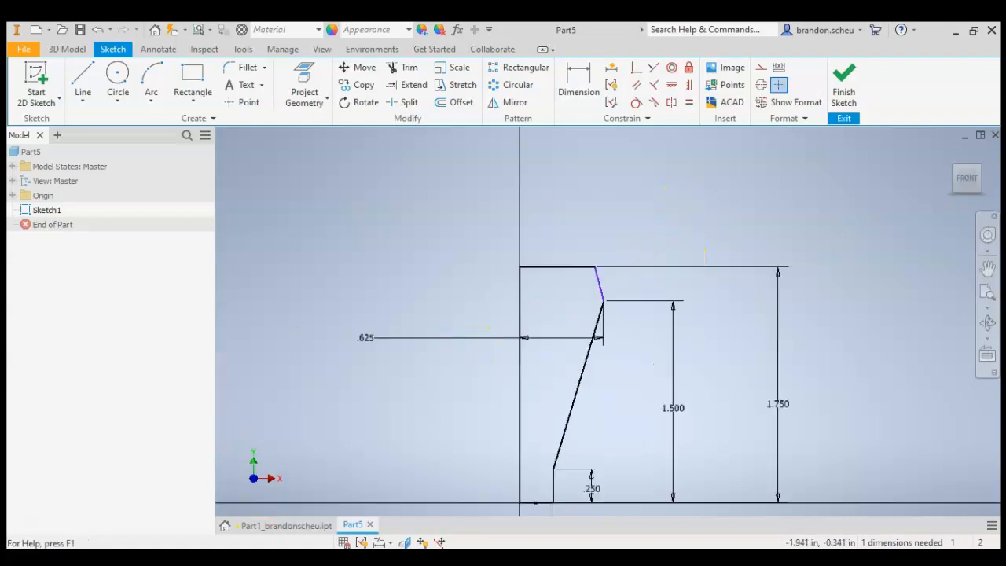
- Compare the sketch with the Stack part drawing in the PDF document
{"action": "left_click", "coordinate": [312, 558]}
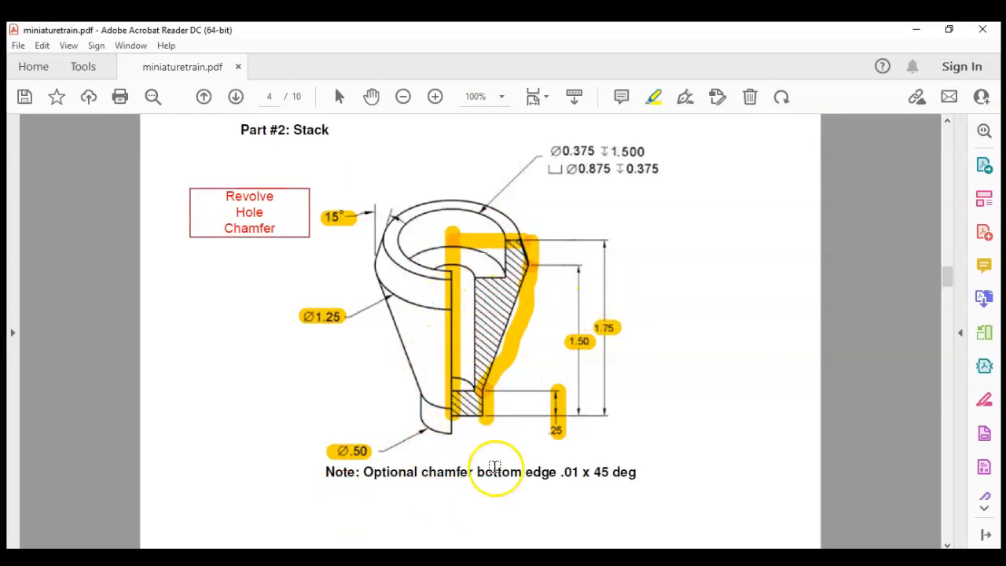
{"action": "left_click", "coordinate": [337, 557]}
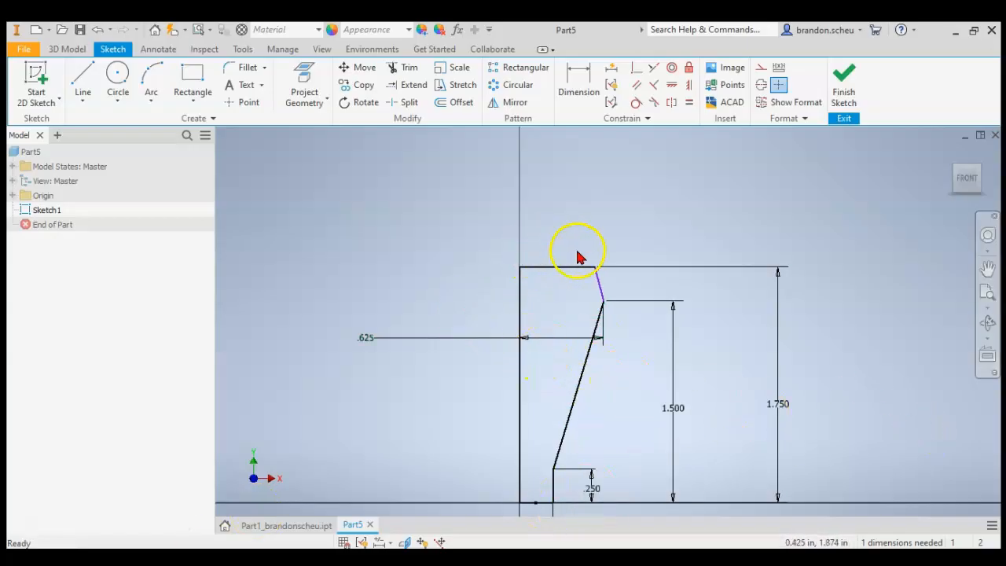
{"action": "left_click", "coordinate": [353, 558]}
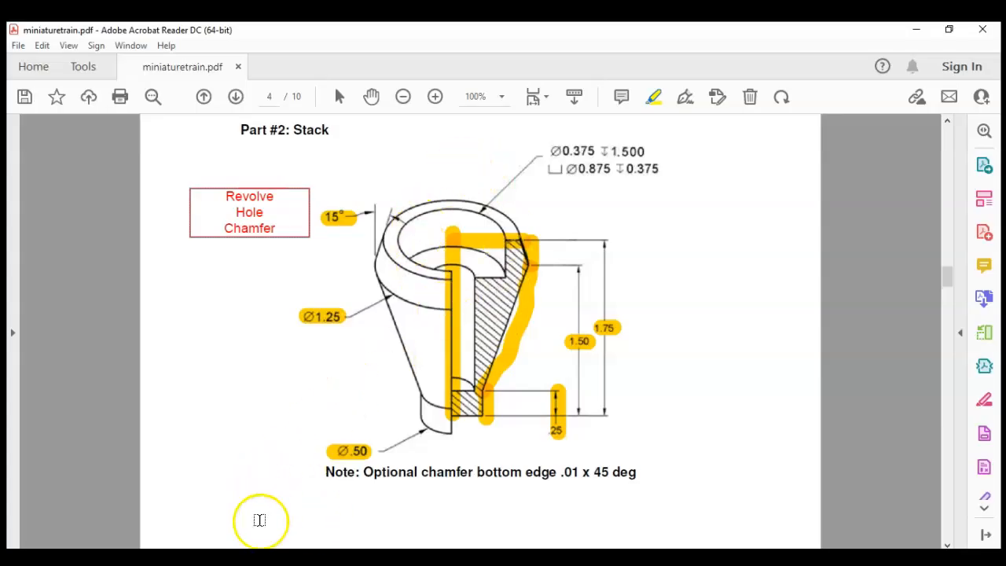
{"action": "left_click", "coordinate": [228, 558]}
- Finish the sketch and revolve the profile a full 360 degrees around the vertical axis line
{"action": "left_click", "coordinate": [836, 68]}
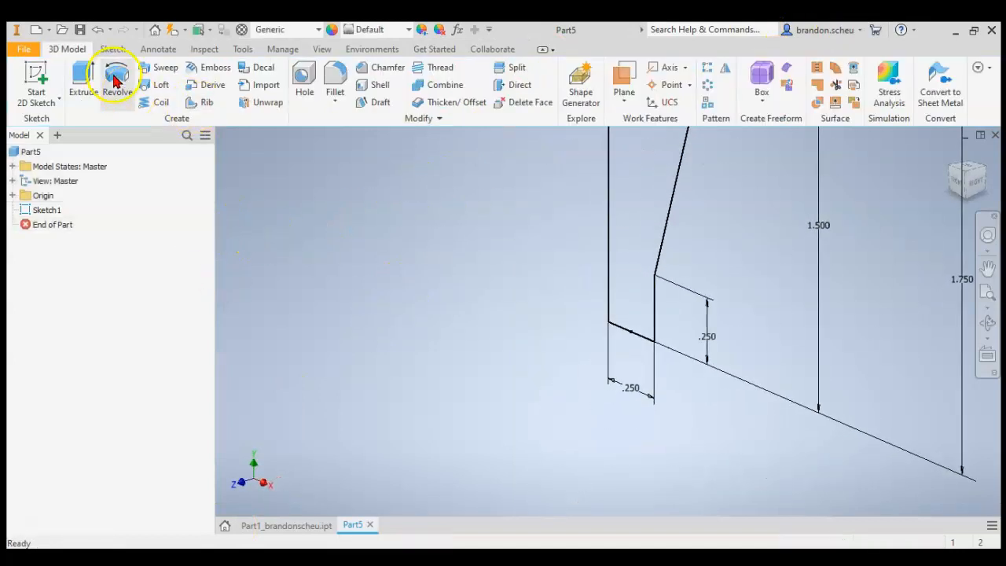
{"action": "left_click", "coordinate": [116, 80]}
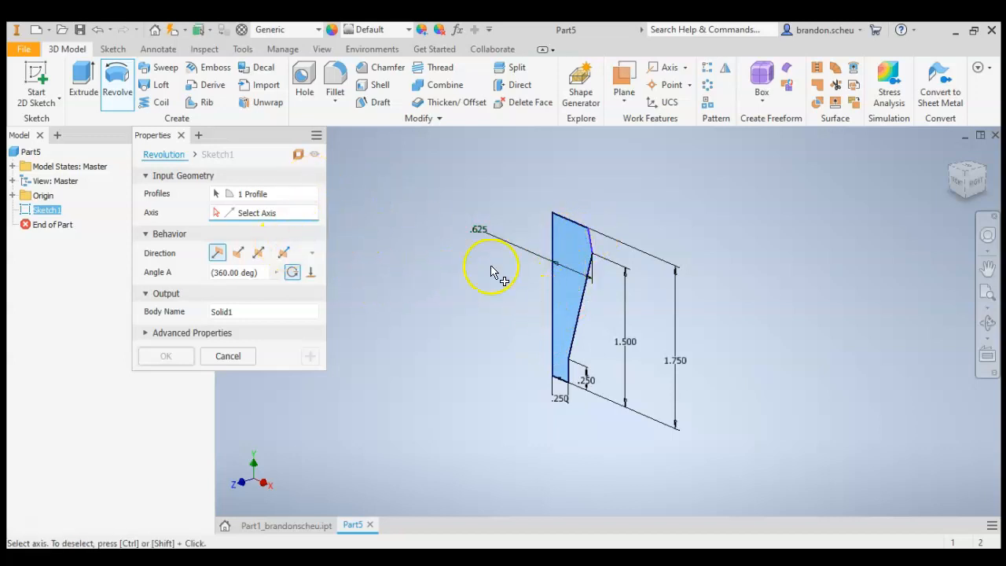
{"action": "left_click", "coordinate": [552, 240]}
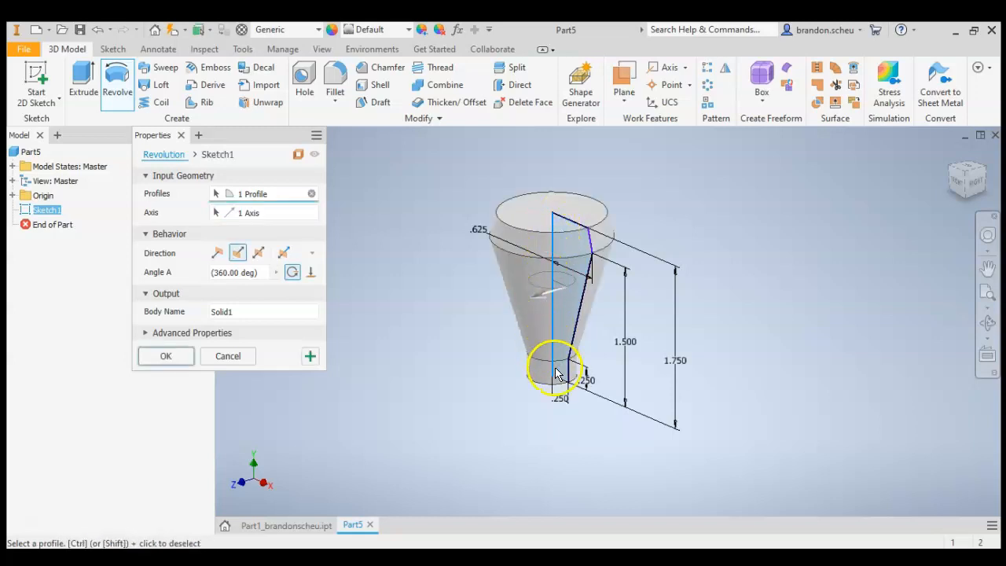
{"action": "left_click", "coordinate": [166, 356]}
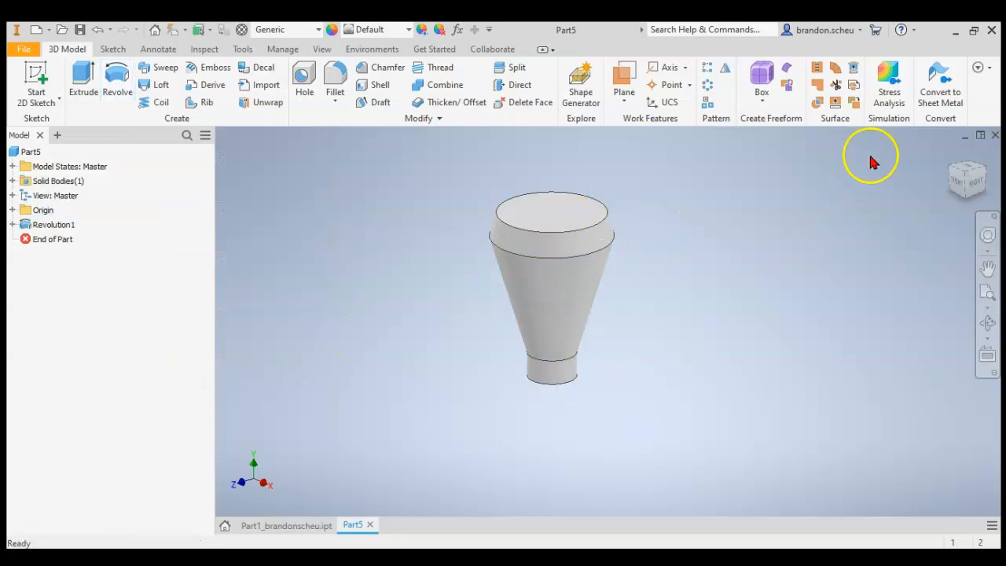
- Start a new 2D sketch on the top circular face of the revolved body
{"action": "left_click", "coordinate": [978, 185]}
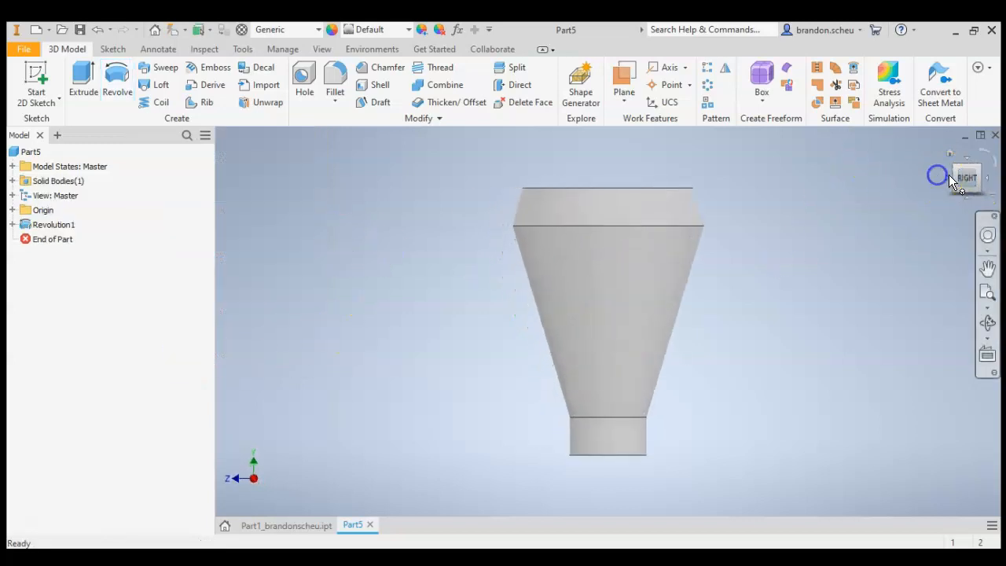
{"action": "left_click", "coordinate": [951, 170]}
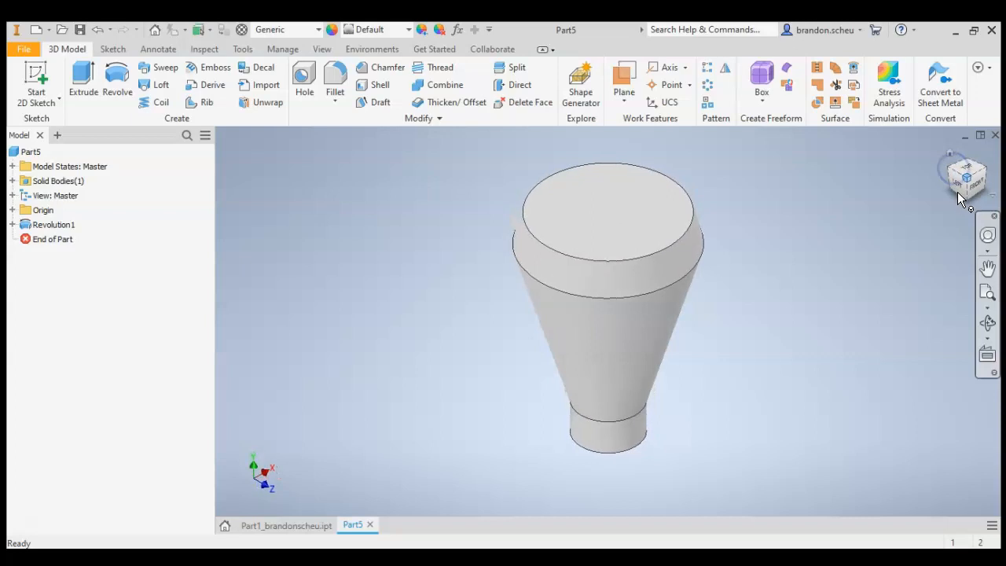
{"action": "left_click", "coordinate": [30, 151]}
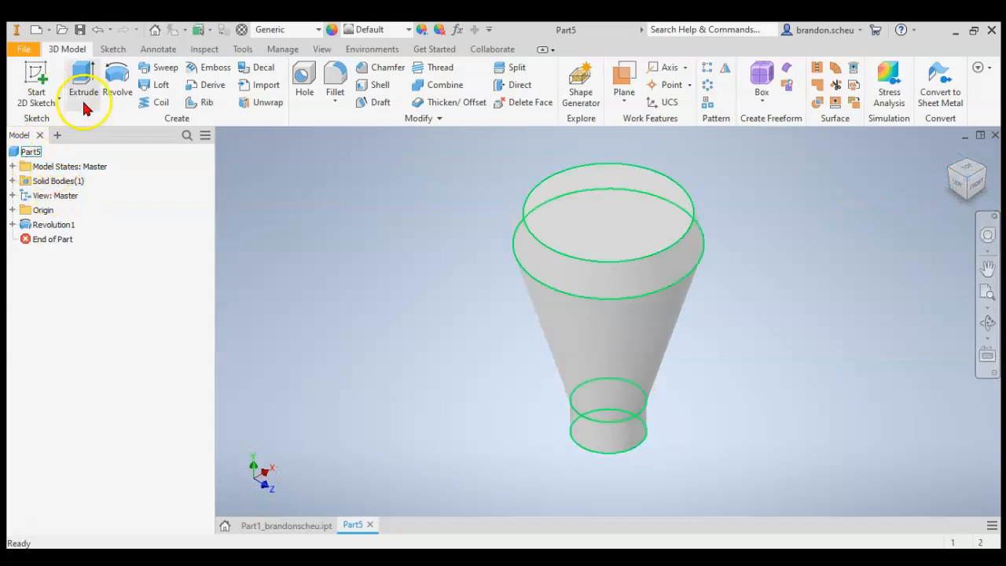
{"action": "left_click", "coordinate": [35, 78]}
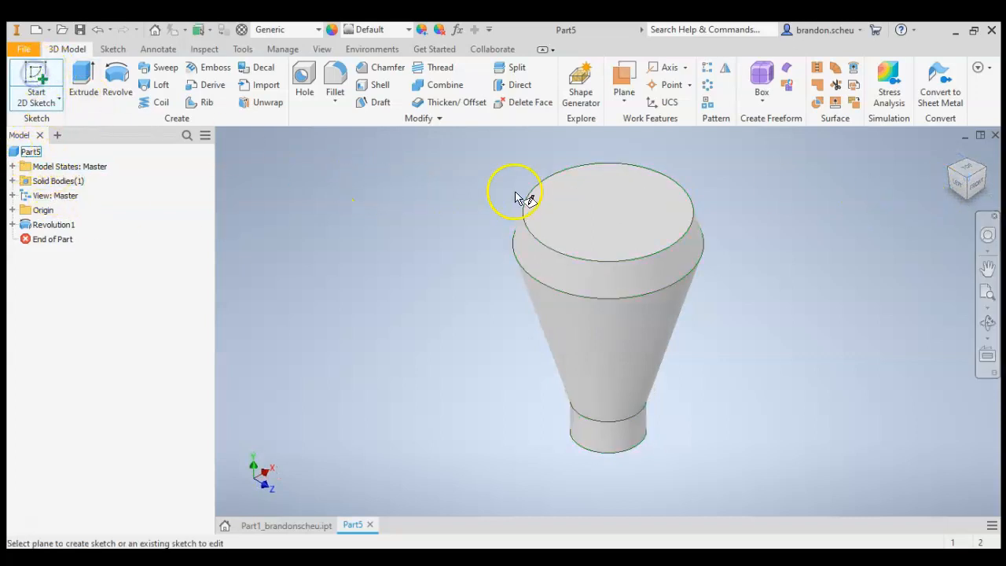
{"action": "left_click", "coordinate": [577, 233]}
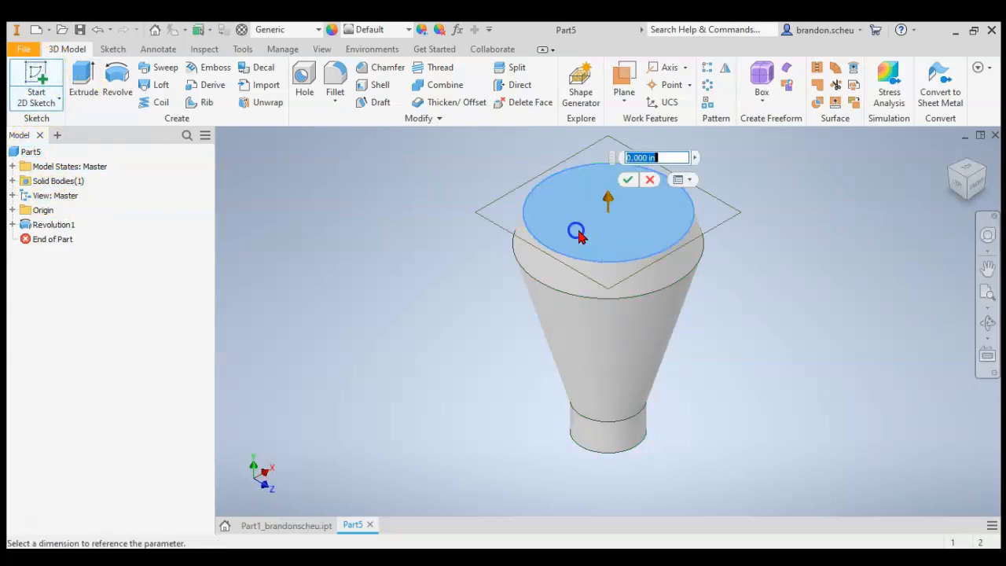
{"action": "left_click", "coordinate": [628, 179]}
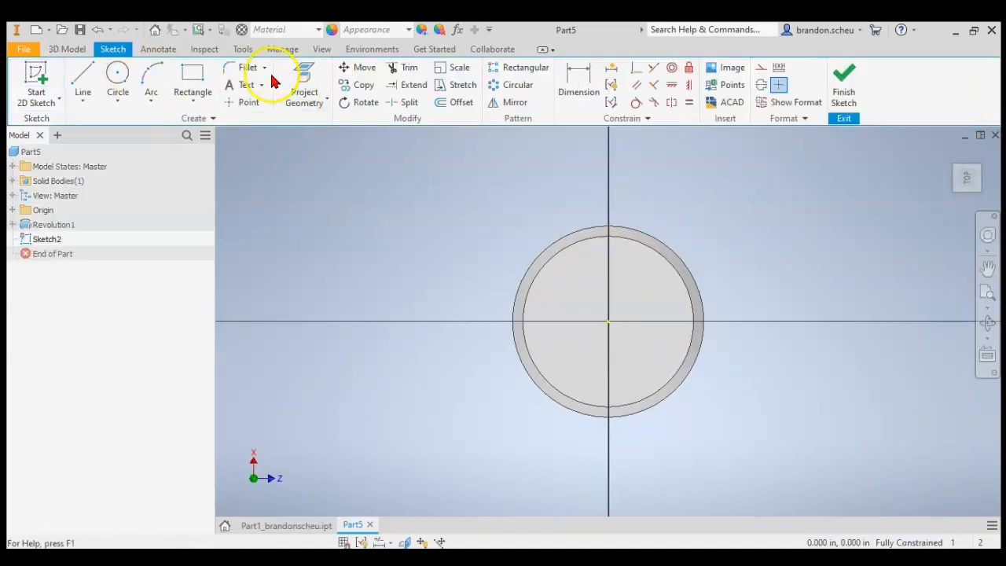
- Project the top face's inner circular edge into the sketch, place a sketch point at its center, and finish the sketch
{"action": "left_click", "coordinate": [304, 75]}
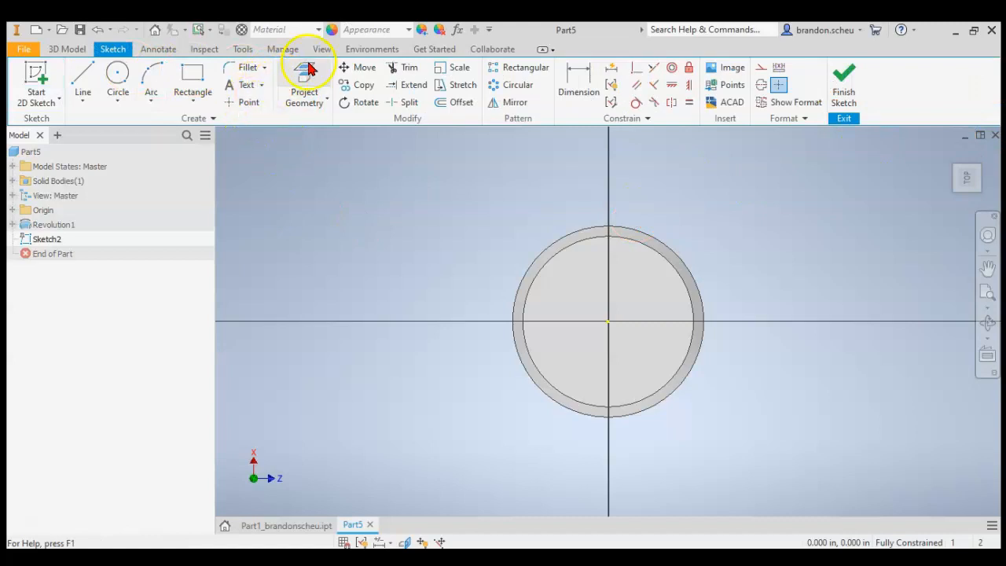
{"action": "left_click", "coordinate": [608, 306]}
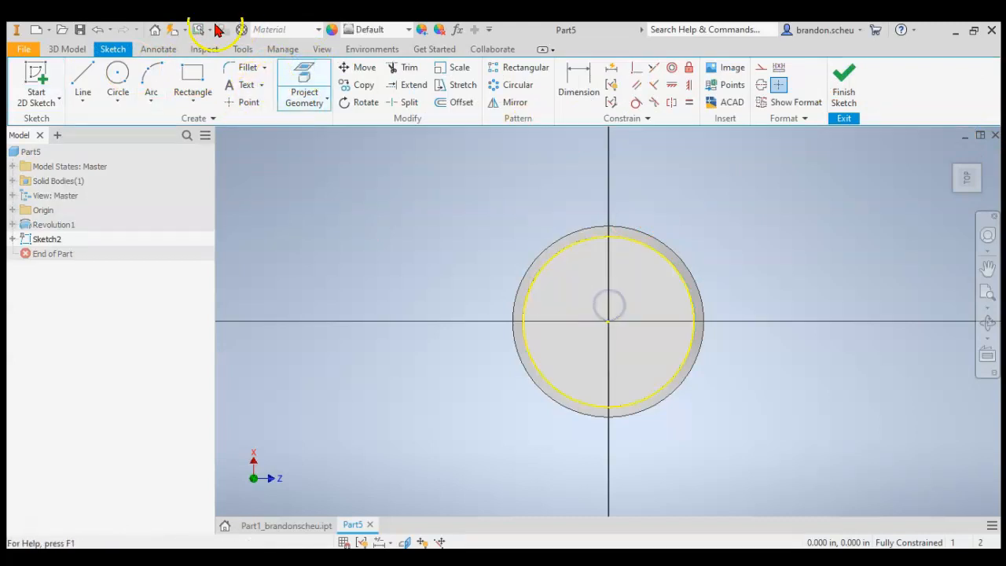
{"action": "left_click", "coordinate": [227, 107]}
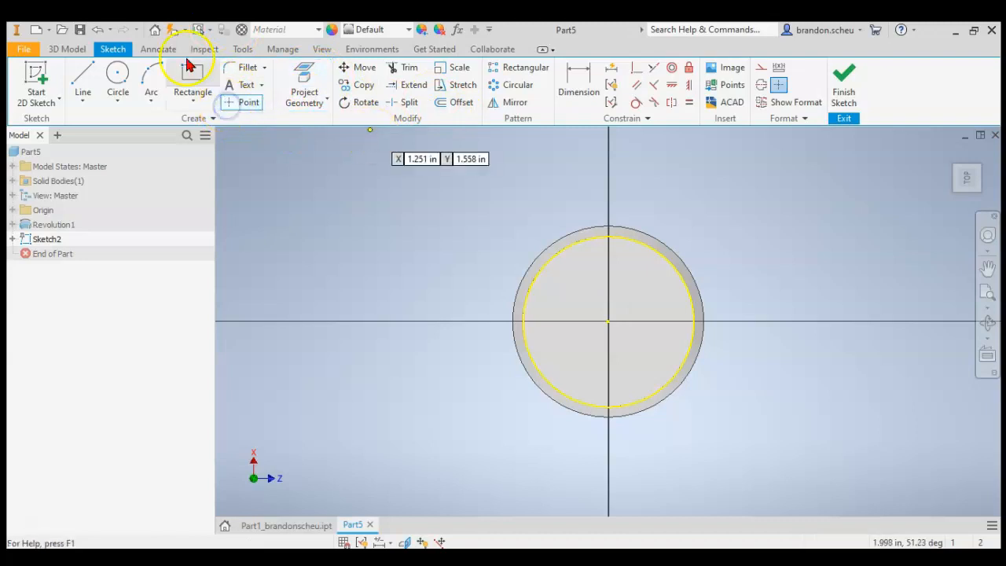
{"action": "left_click", "coordinate": [608, 320]}
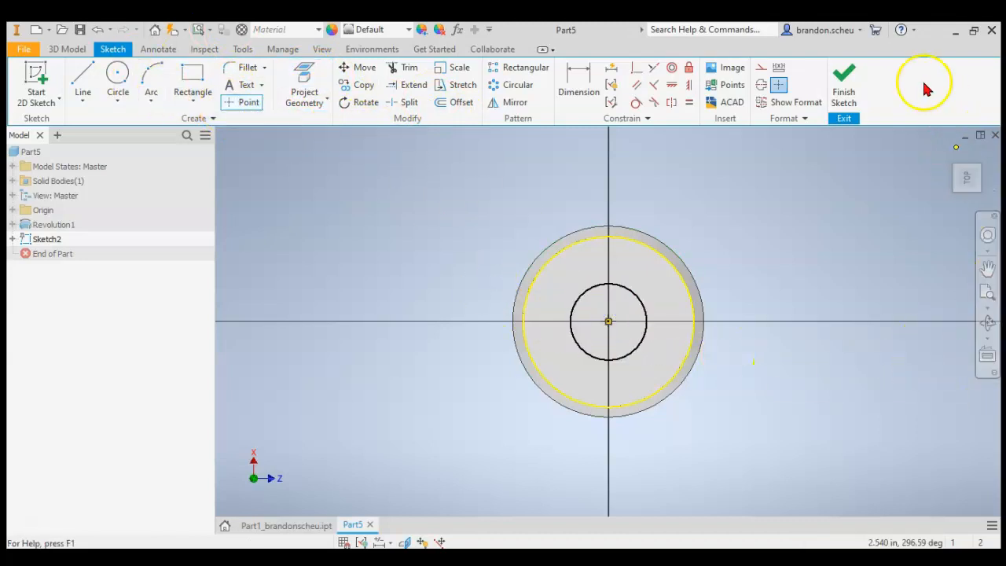
{"action": "left_click", "coordinate": [854, 75]}
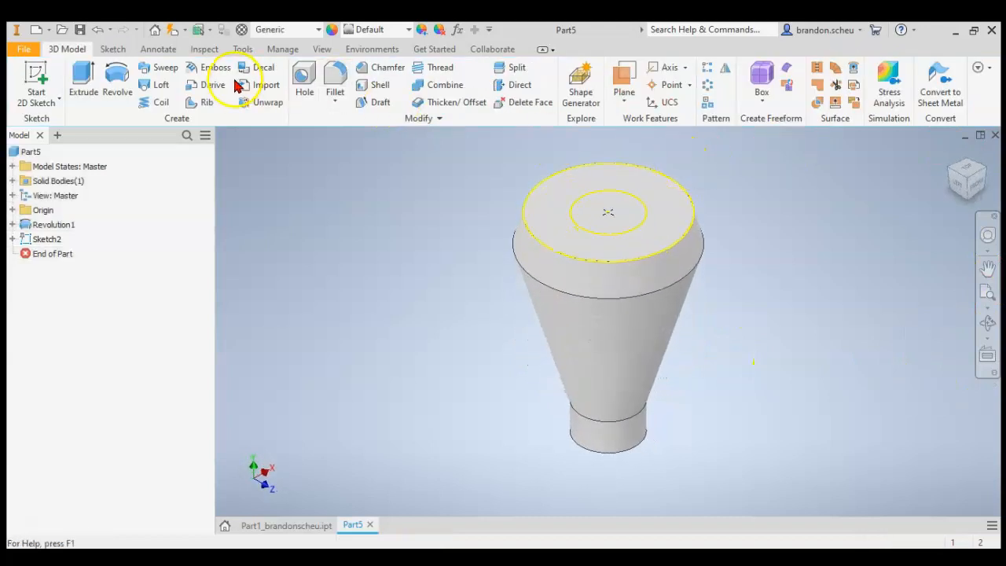
- Create a counterbored hole at the sketch point: 0.375 in diameter, 1.5 in deep, with a 0.875 in by 0.375 in counterbore
{"action": "left_click", "coordinate": [305, 72]}
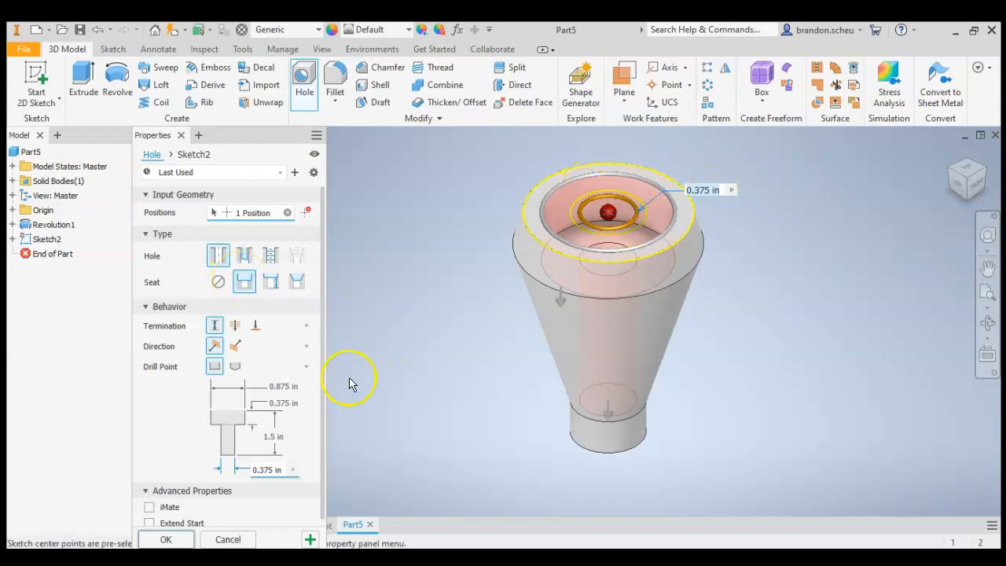
{"action": "key", "text": "alt+Tab"}
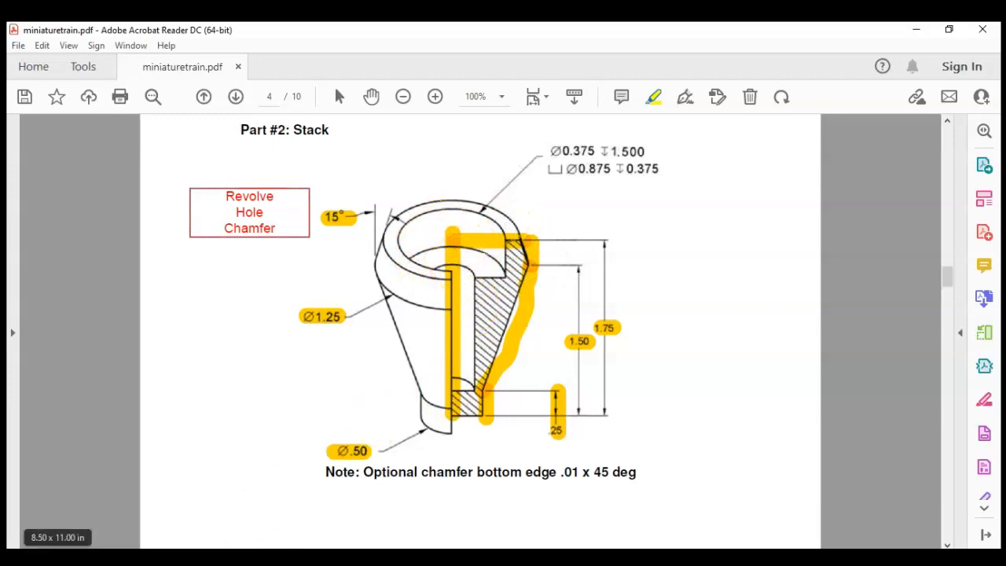
{"action": "key", "text": "alt+Tab"}
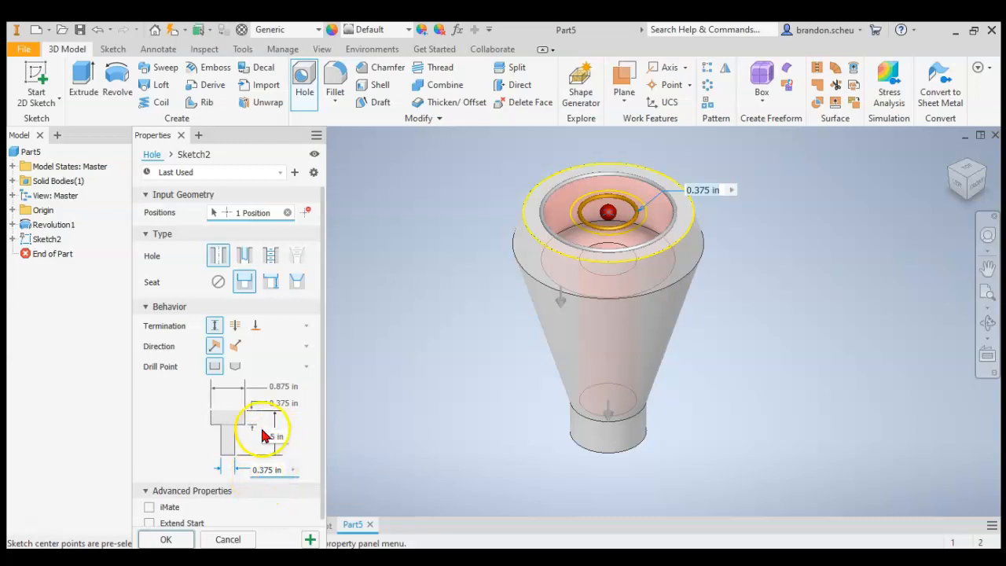
{"action": "scroll", "coordinate": [267, 428], "scroll_direction": "down", "scroll_amount": 1}
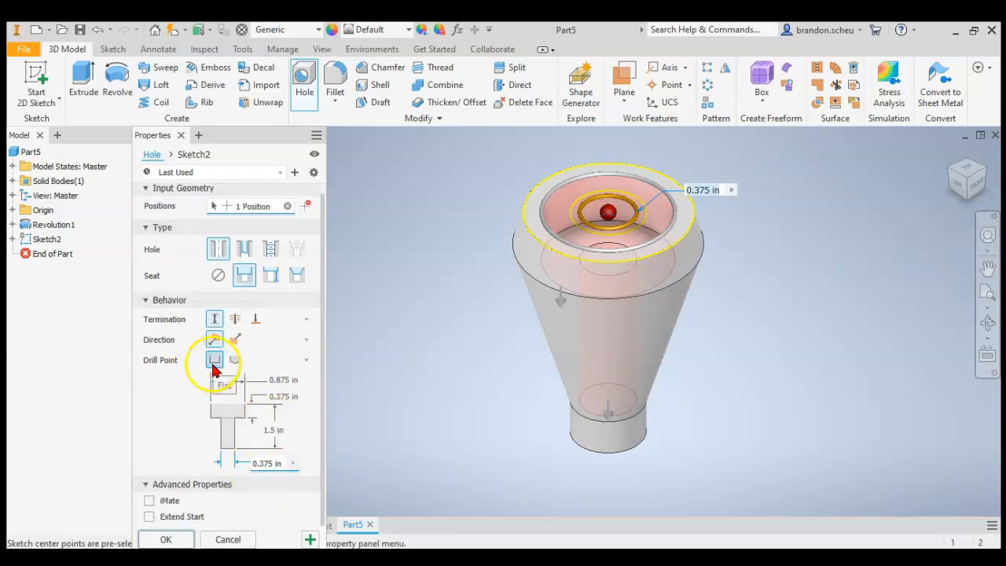
{"action": "left_click", "coordinate": [166, 539]}
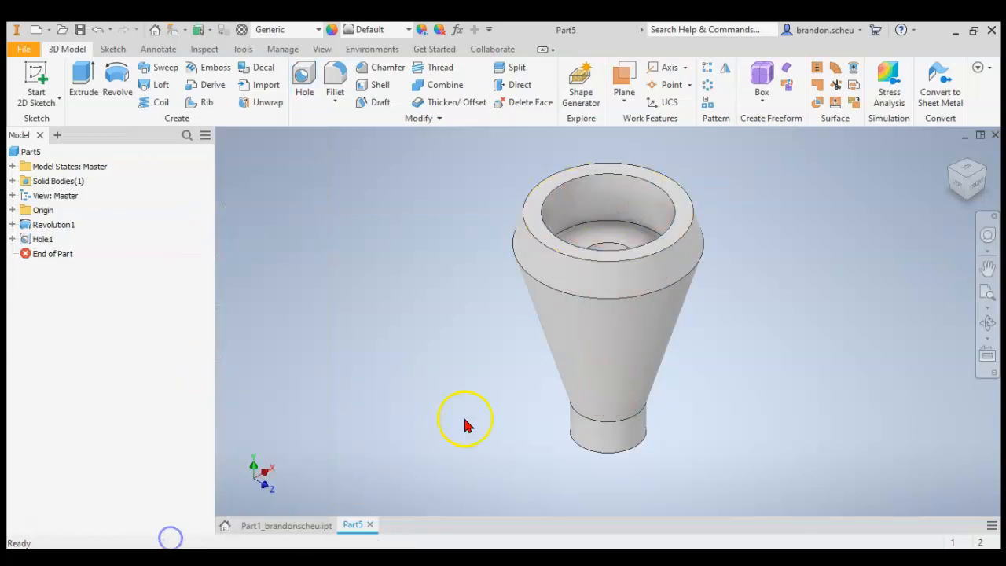
- Chamfer the bottom outer edge of the part with an equal distance of 0.01 in
{"action": "left_click", "coordinate": [974, 193]}
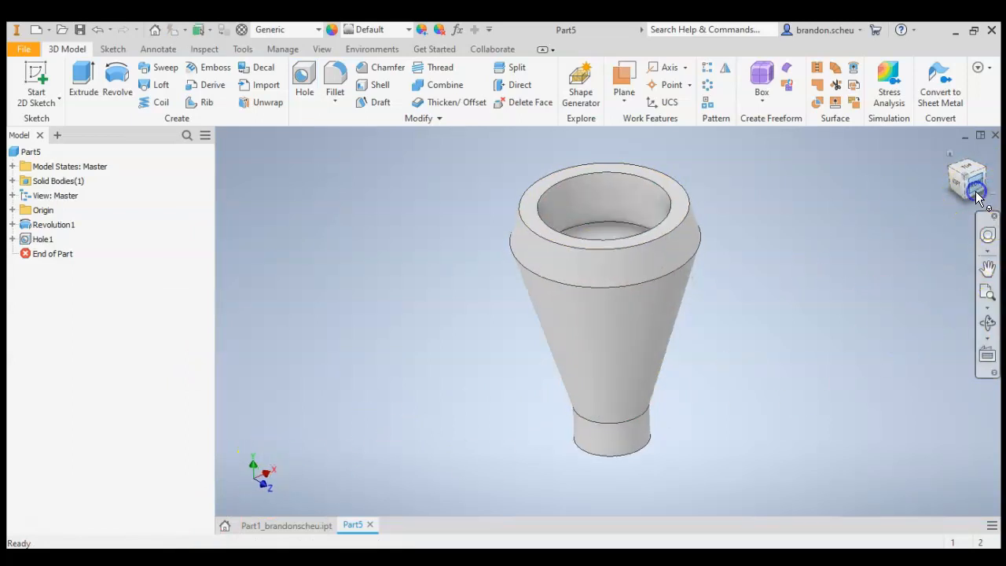
{"action": "left_click", "coordinate": [212, 559]}
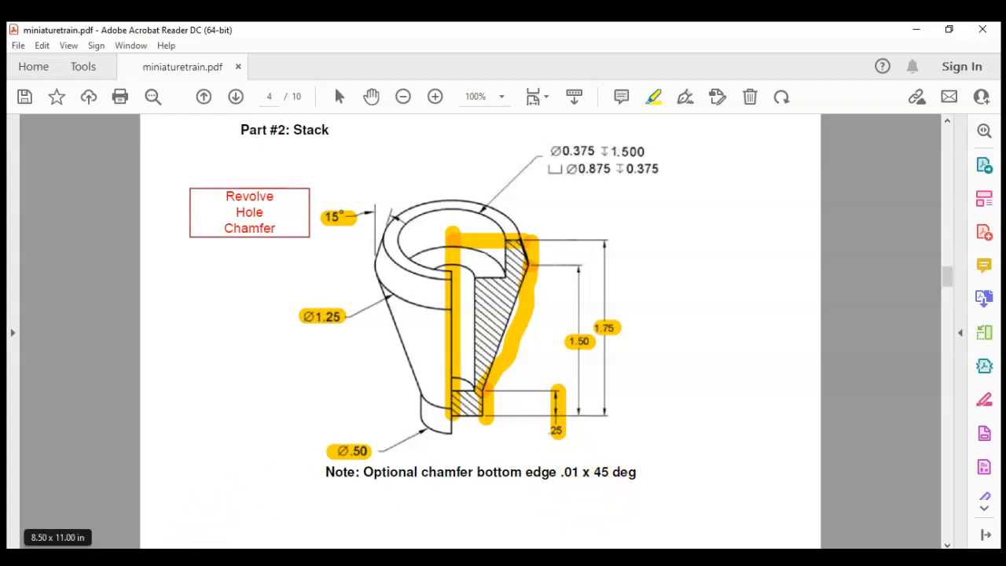
{"action": "left_click", "coordinate": [234, 514]}
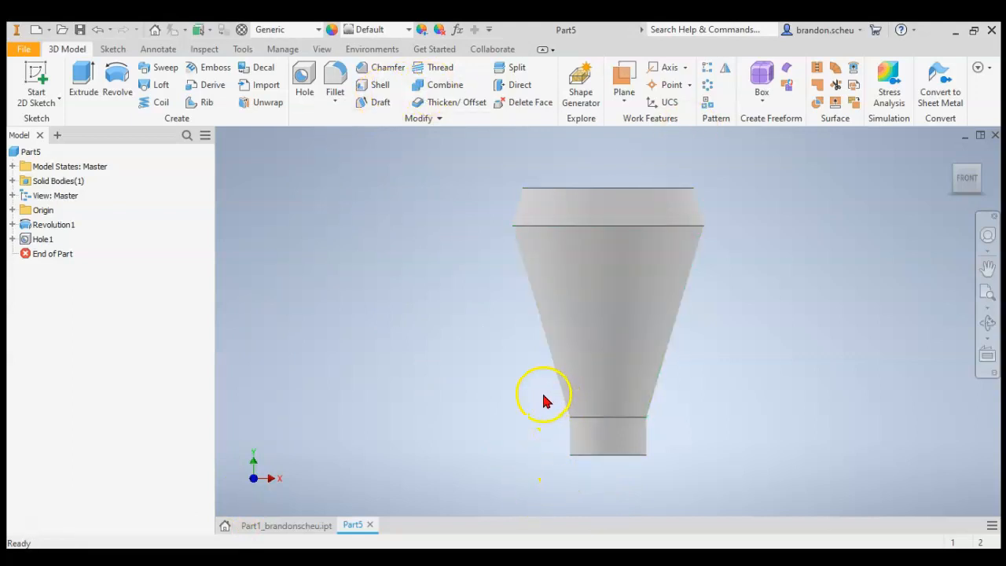
{"action": "left_click", "coordinate": [949, 152]}
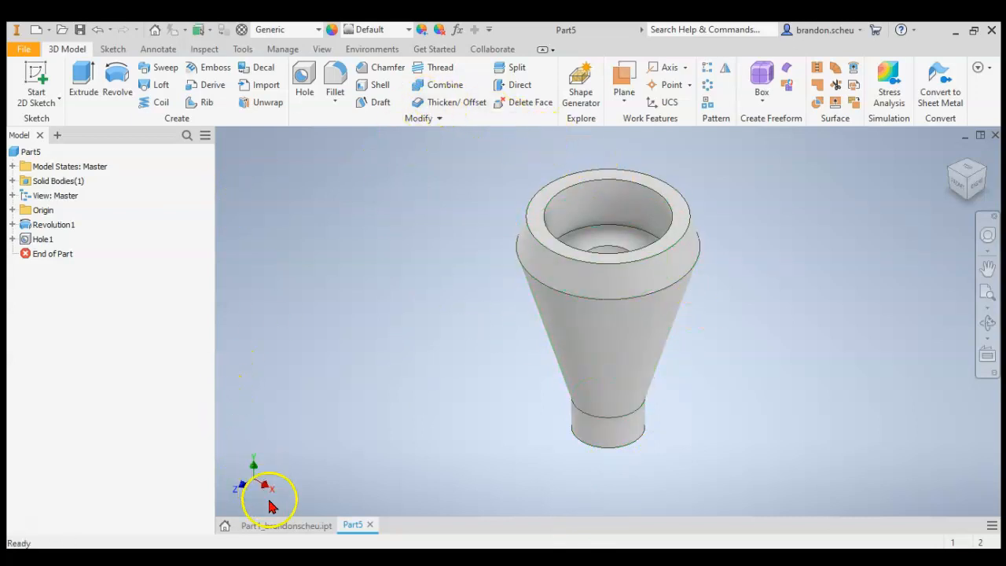
{"action": "left_click", "coordinate": [387, 68]}
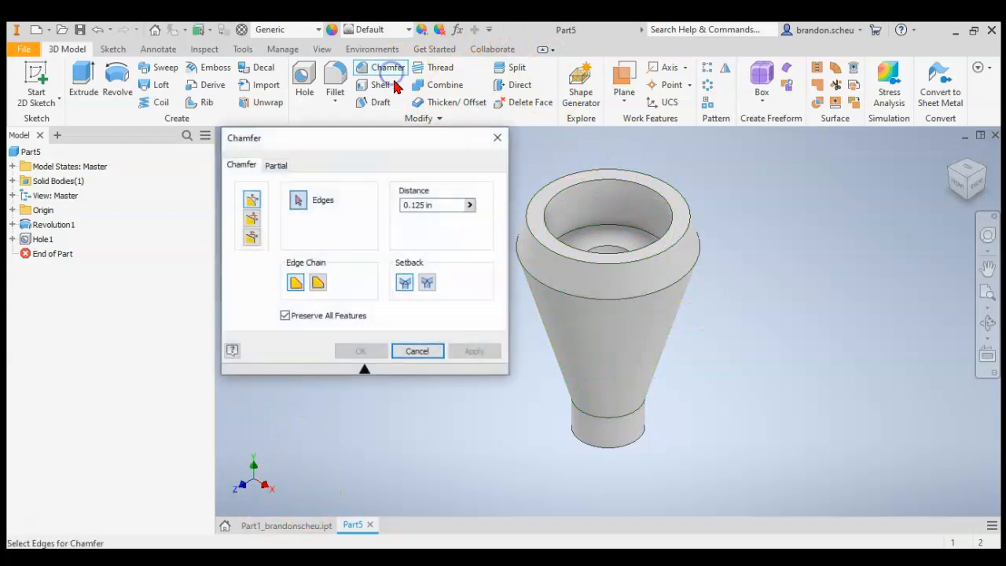
{"action": "left_click", "coordinate": [251, 223]}
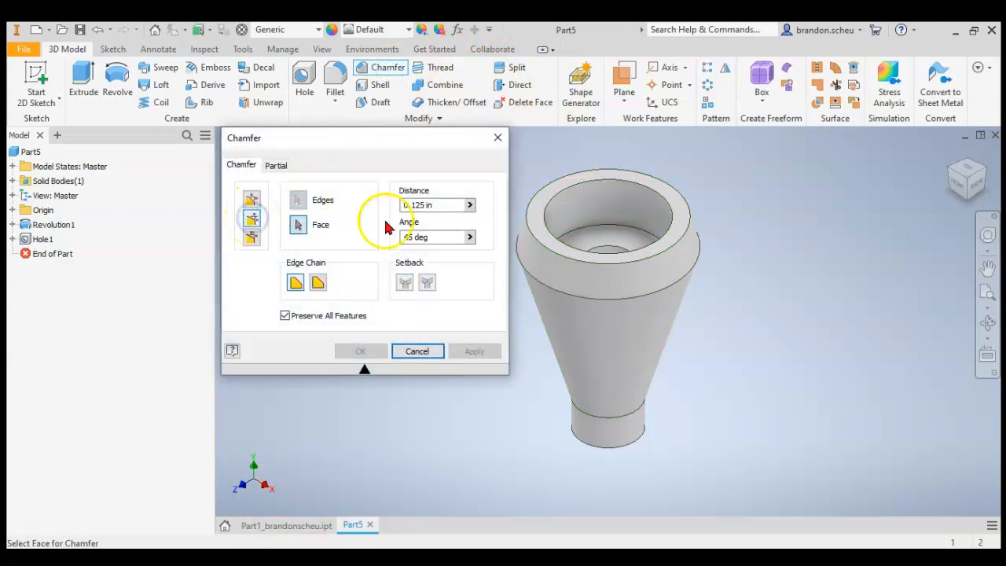
{"action": "left_click", "coordinate": [445, 205]}
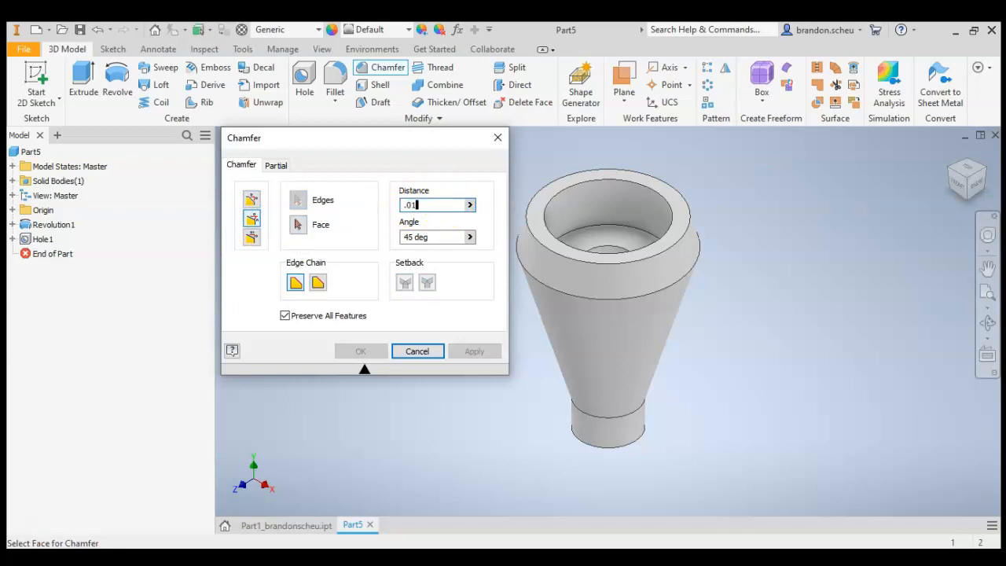
{"action": "left_click", "coordinate": [595, 453]}
{"action": "scroll", "coordinate": [599, 455], "scroll_direction": "down", "scroll_amount": 5}
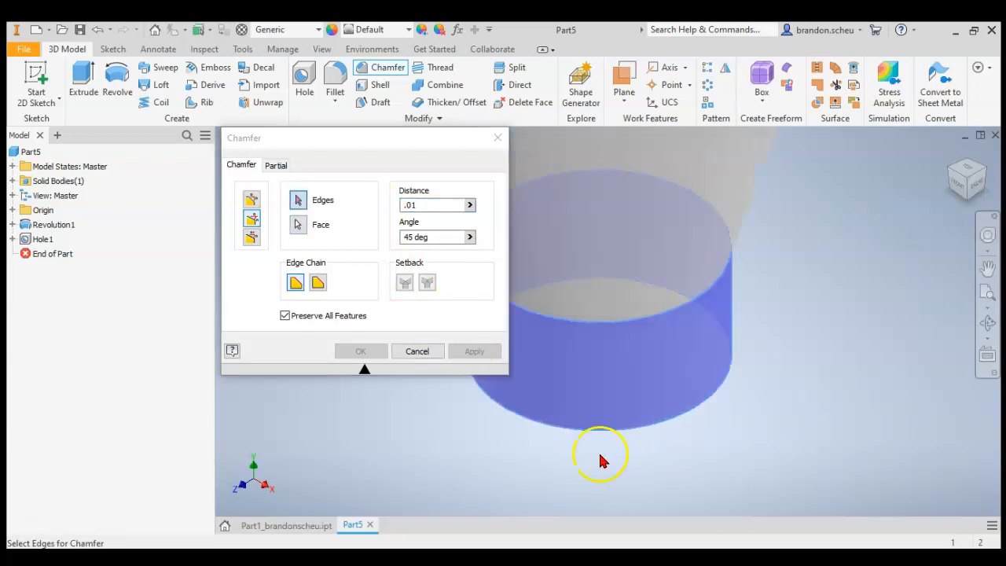
{"action": "left_click", "coordinate": [298, 225]}
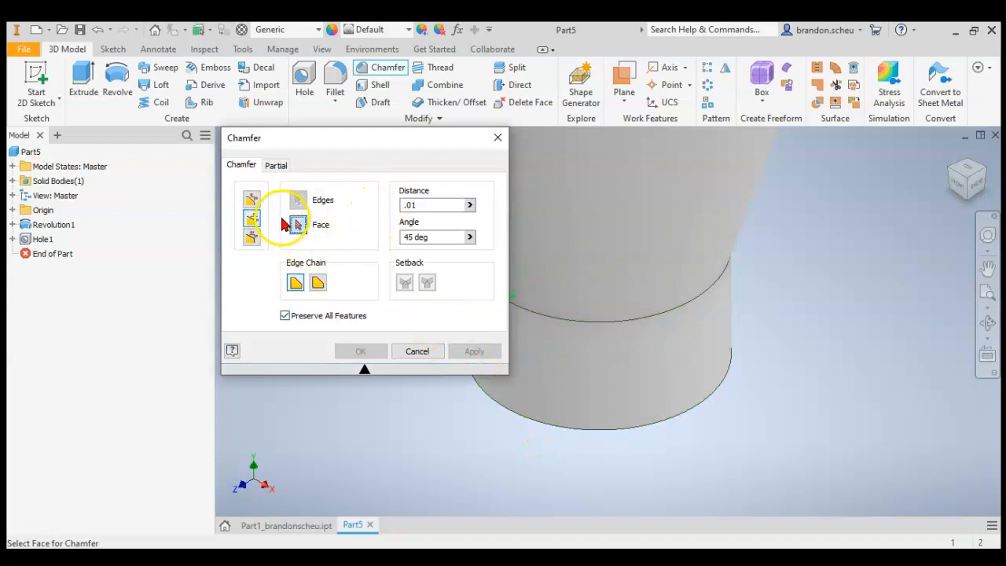
{"action": "left_click", "coordinate": [251, 199]}
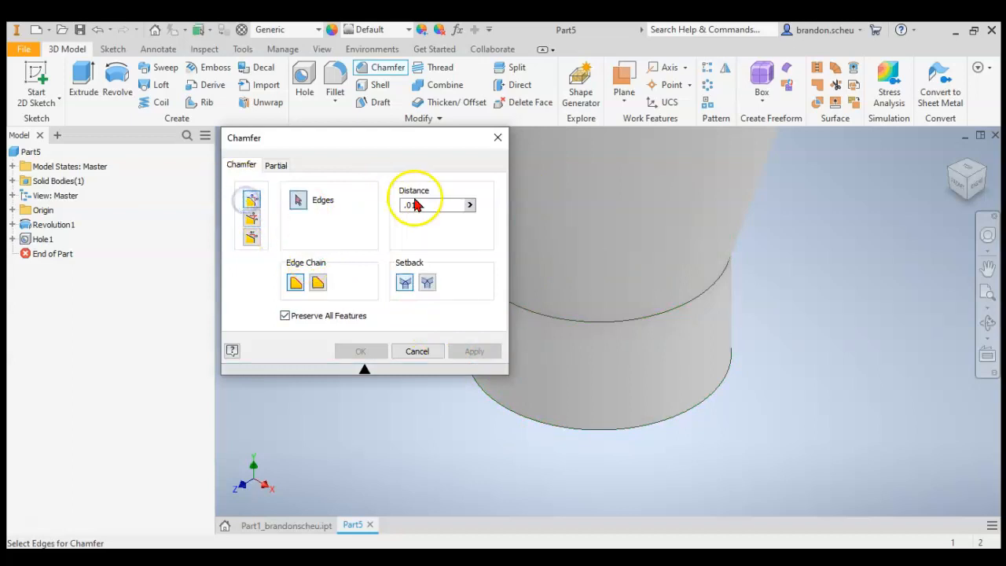
{"action": "left_click", "coordinate": [505, 411]}
{"action": "scroll", "coordinate": [602, 419], "scroll_direction": "up", "scroll_amount": 5}
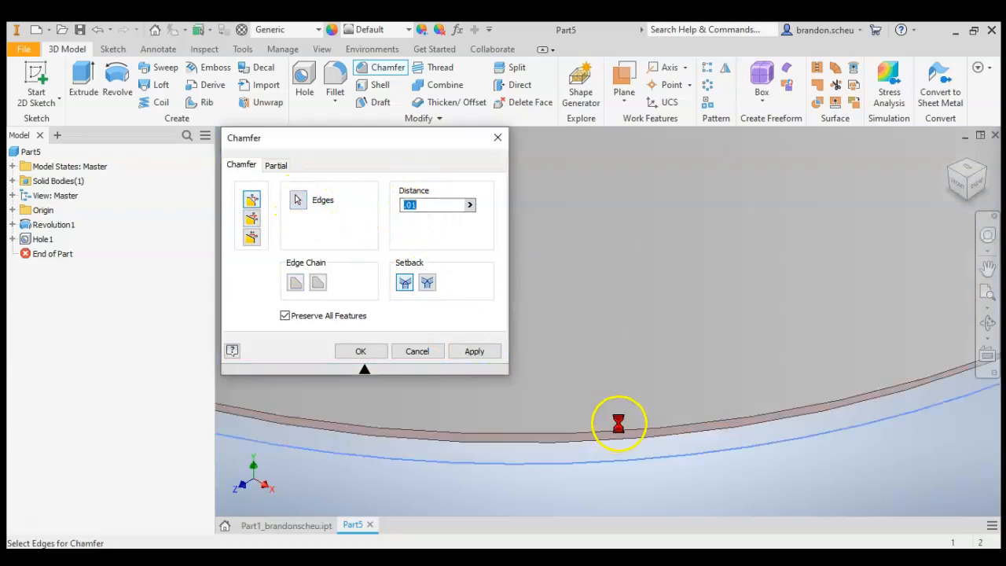
{"action": "left_click", "coordinate": [361, 350]}
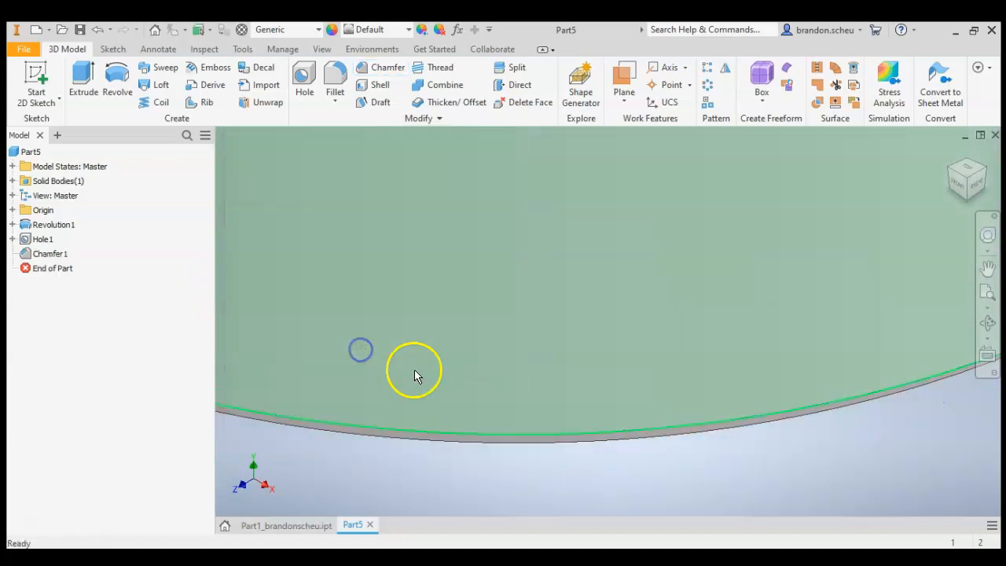
- Examine the new chamfer on the bottom edge of the part
{"action": "scroll", "coordinate": [424, 409], "scroll_direction": "down", "scroll_amount": 5}
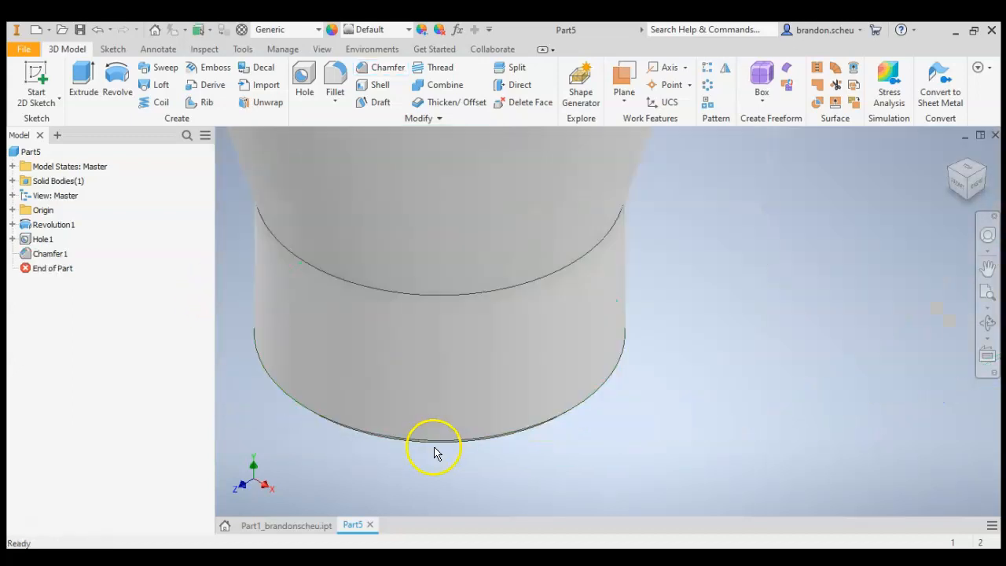
{"action": "left_click", "coordinate": [965, 212]}
{"action": "scroll", "coordinate": [628, 400], "scroll_direction": "up", "scroll_amount": 5}
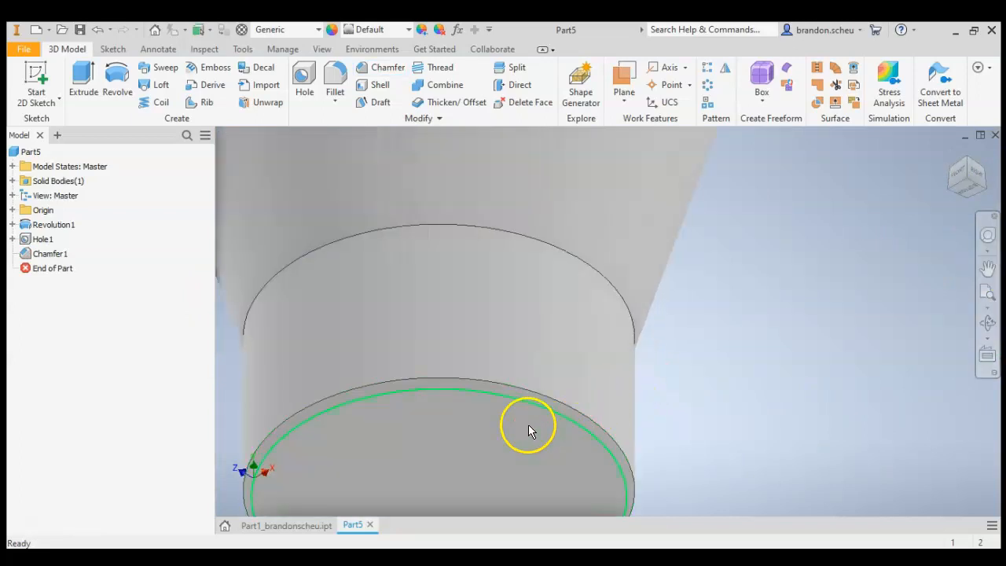